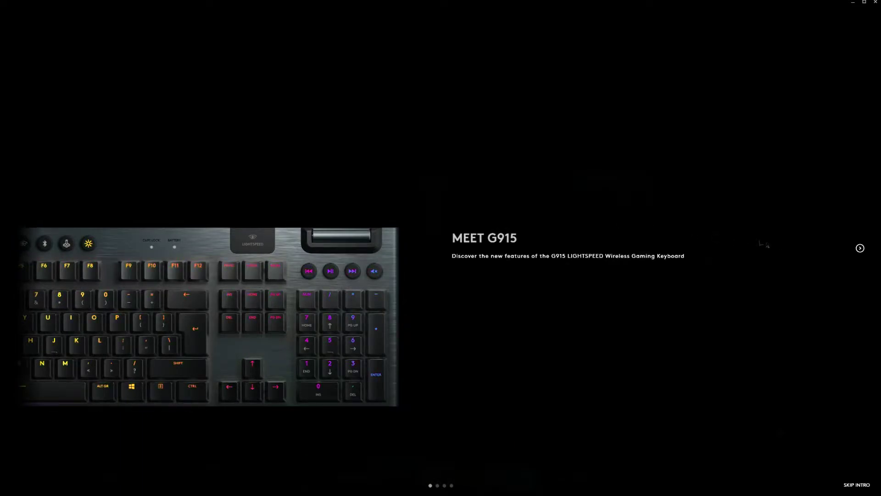
- Advance through the G915 intro slides to Optimize Battery Life and finish the tour with Get Started
{"action": "left_click", "coordinate": [860, 248]}
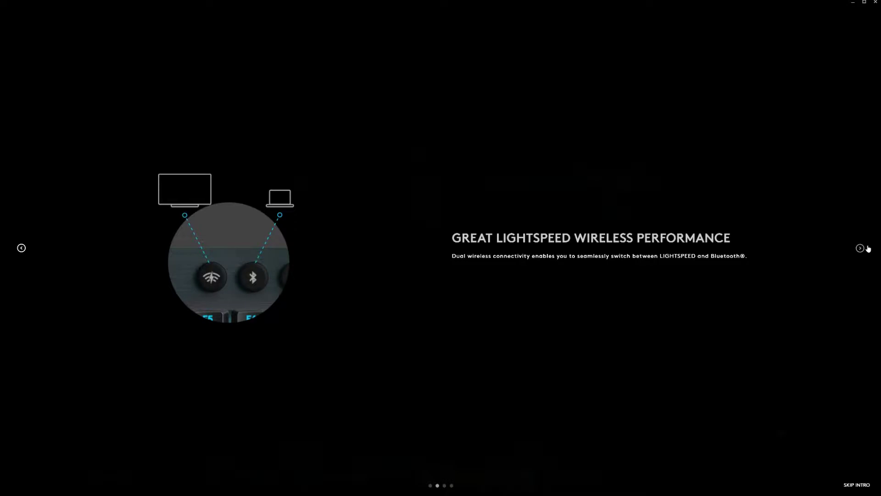
{"action": "left_click", "coordinate": [865, 250]}
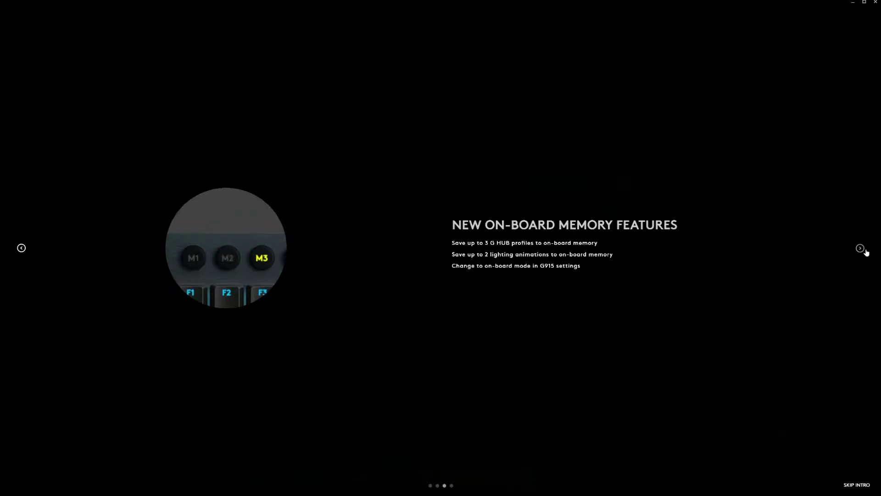
{"action": "left_click", "coordinate": [865, 250]}
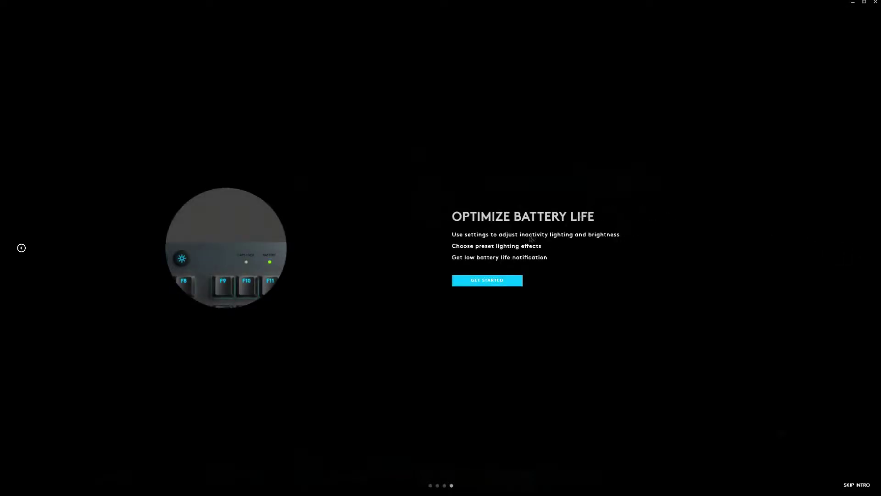
{"action": "left_click", "coordinate": [505, 278]}
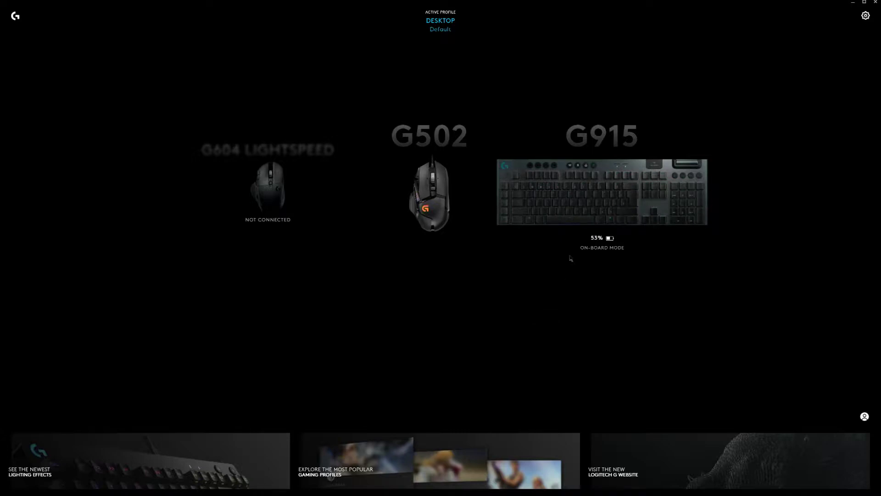
- Make M1 the G915's active on-board memory slot instead of M2, then return to the devices screen
{"action": "left_click", "coordinate": [587, 209]}
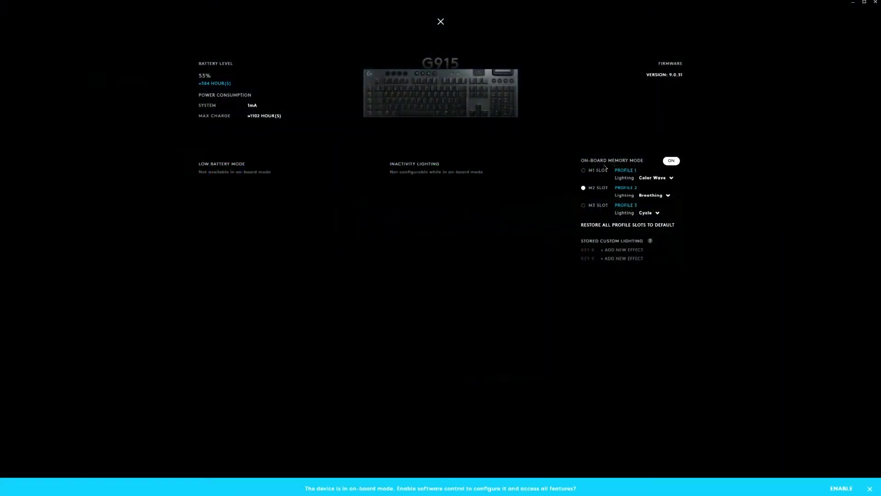
{"action": "left_click", "coordinate": [584, 170]}
{"action": "left_click", "coordinate": [442, 23]}
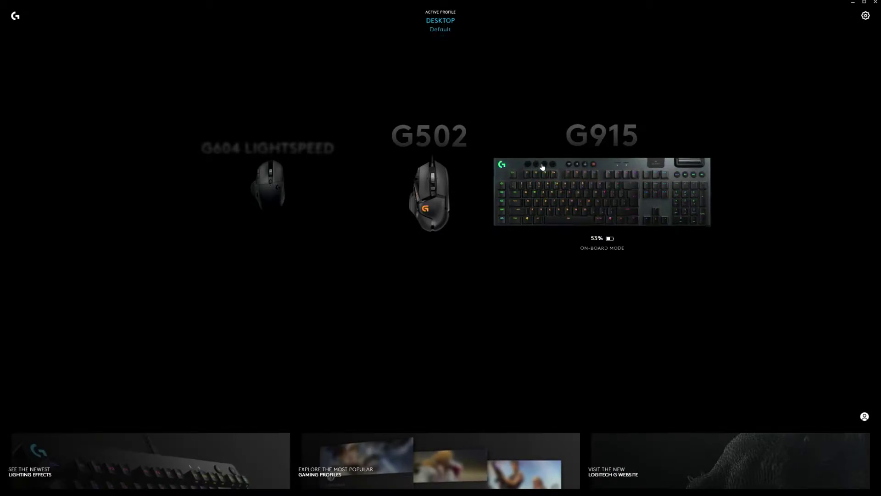
- Set the G915 LIGHTSYNC effect to Fixed with the colour blue 0524F7
{"action": "left_click", "coordinate": [572, 195]}
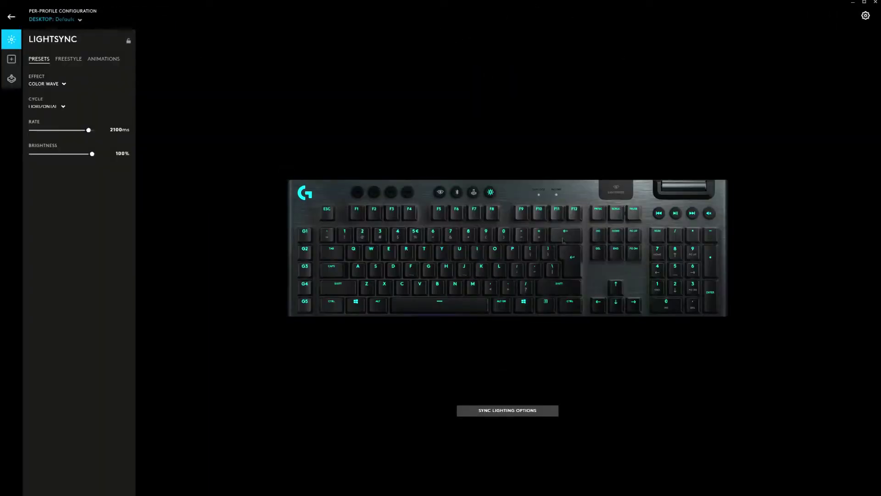
{"action": "left_click", "coordinate": [64, 85]}
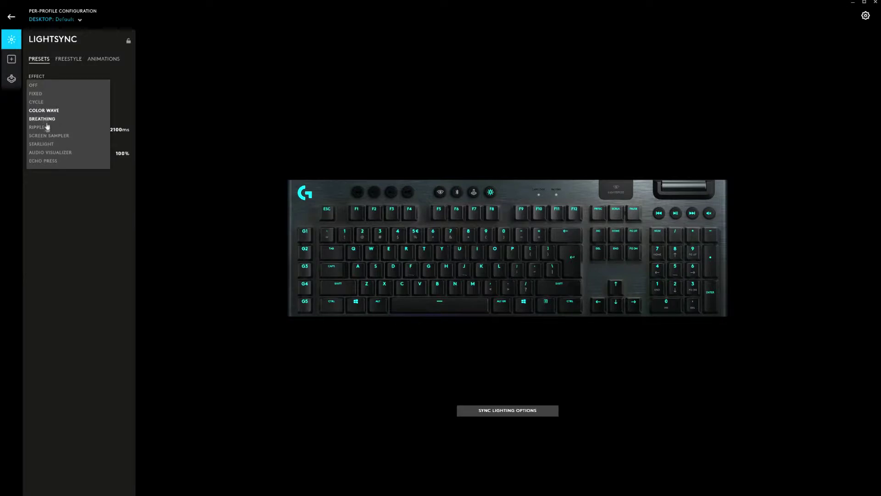
{"action": "left_click", "coordinate": [40, 93]}
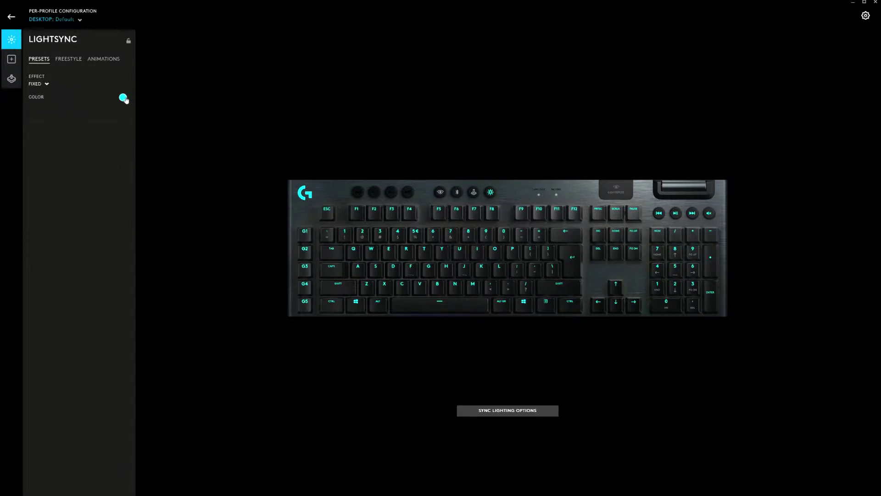
{"action": "left_click", "coordinate": [122, 97]}
{"action": "left_click_drag", "start_coordinate": [123, 133], "coordinate": [123, 127]}
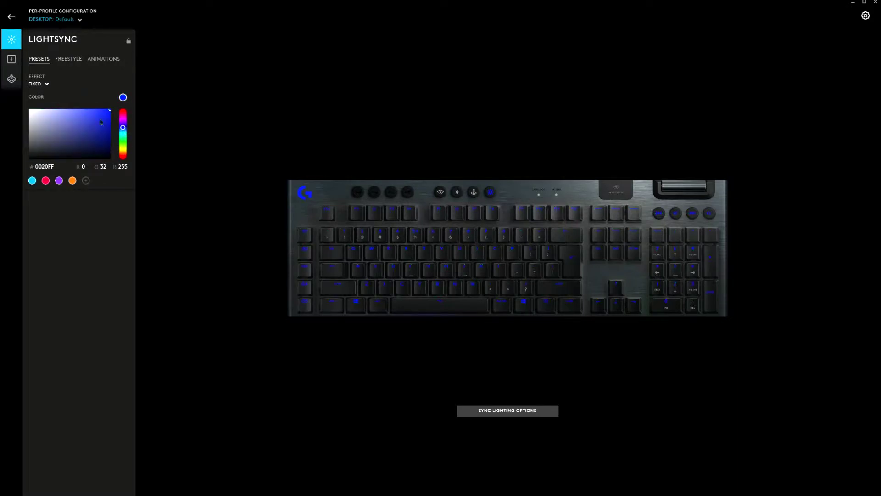
{"action": "left_click", "coordinate": [109, 111]}
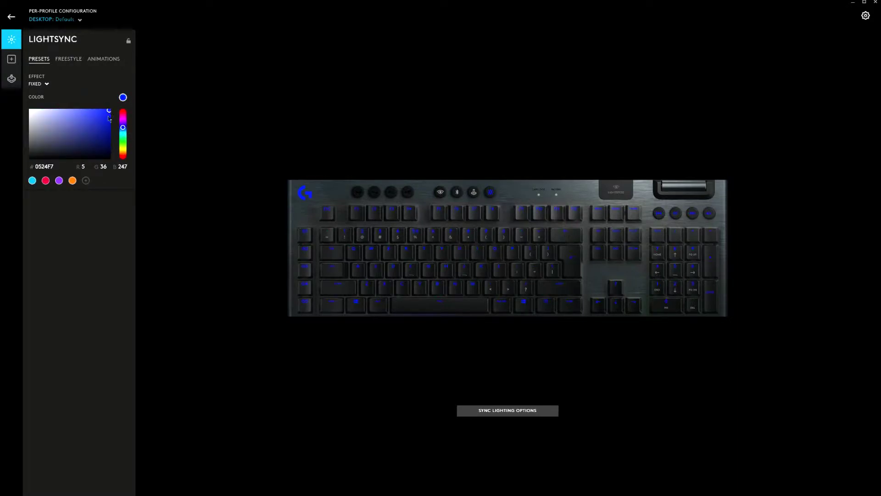
{"action": "left_click", "coordinate": [51, 87]}
- Switch the G915 lighting to Color Wave with a 1000ms rate
{"action": "left_click", "coordinate": [51, 112]}
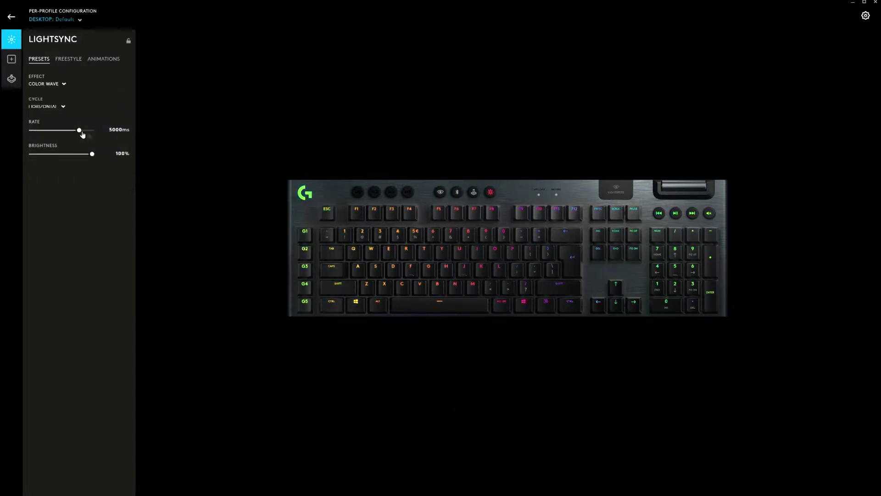
{"action": "left_click_drag", "start_coordinate": [79, 131], "coordinate": [93, 131]}
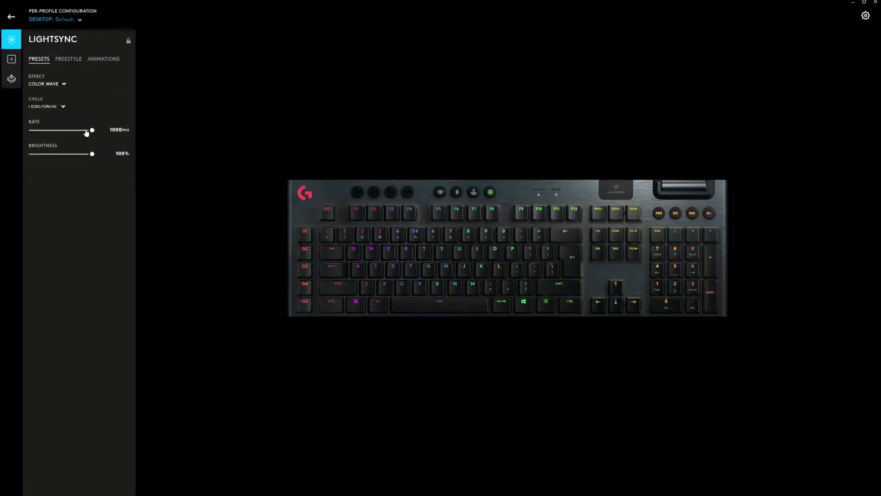
{"action": "left_click", "coordinate": [55, 87]}
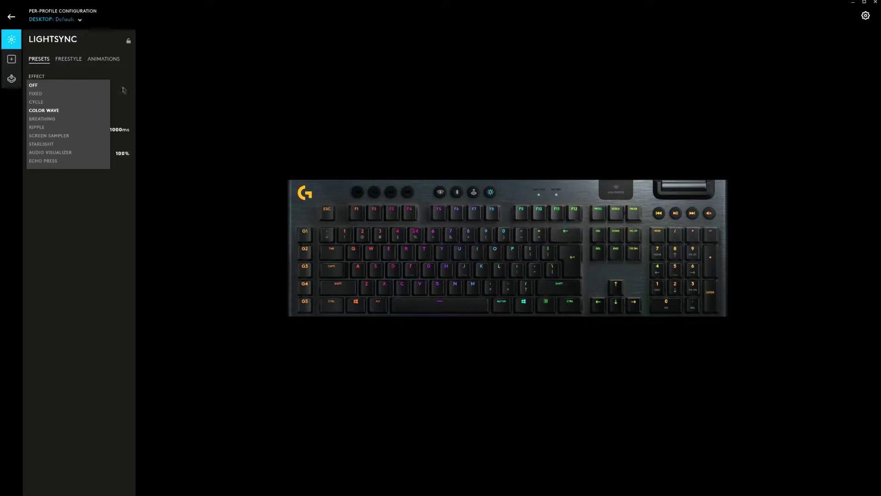
{"action": "left_click", "coordinate": [57, 110]}
- Try the Center Out and Center In wave cycles, then change the effect to Ripple
{"action": "left_click", "coordinate": [58, 107]}
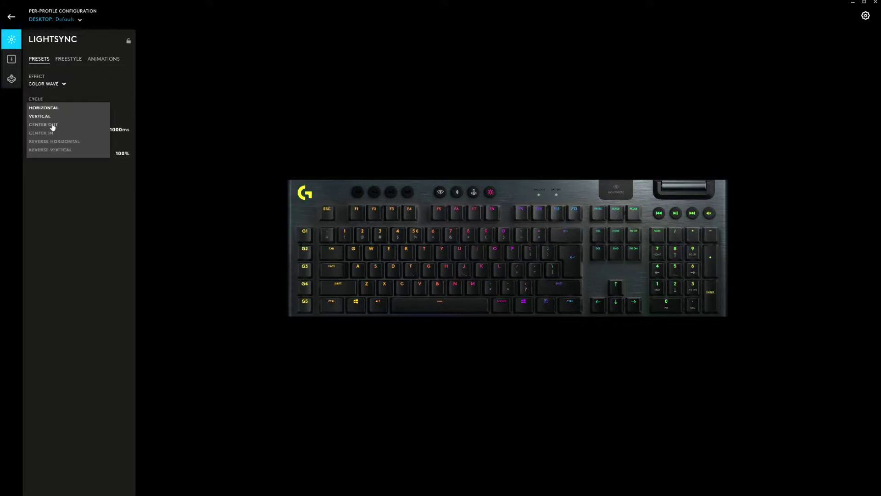
{"action": "left_click", "coordinate": [50, 125]}
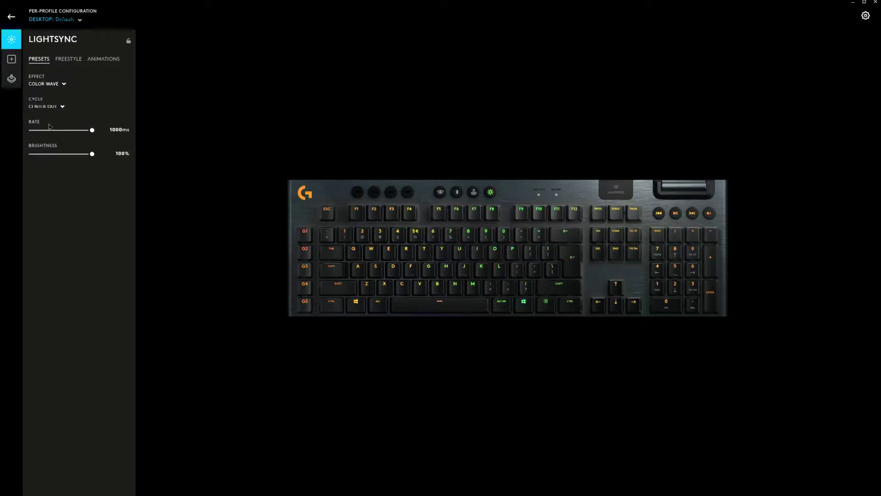
{"action": "left_click", "coordinate": [47, 110]}
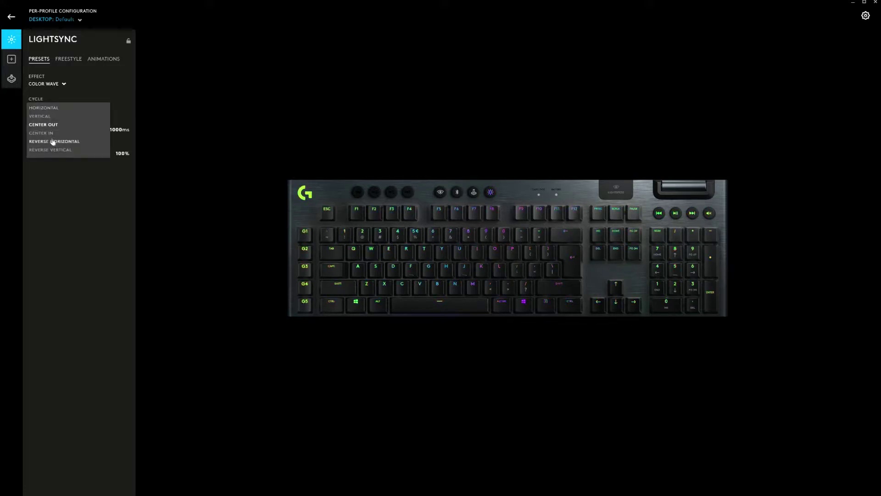
{"action": "left_click", "coordinate": [48, 133]}
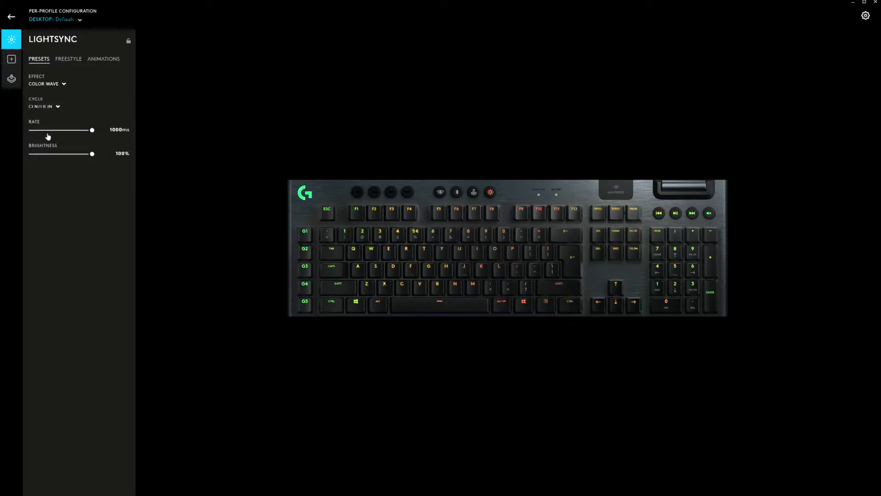
{"action": "left_click", "coordinate": [51, 84]}
{"action": "left_click", "coordinate": [53, 131]}
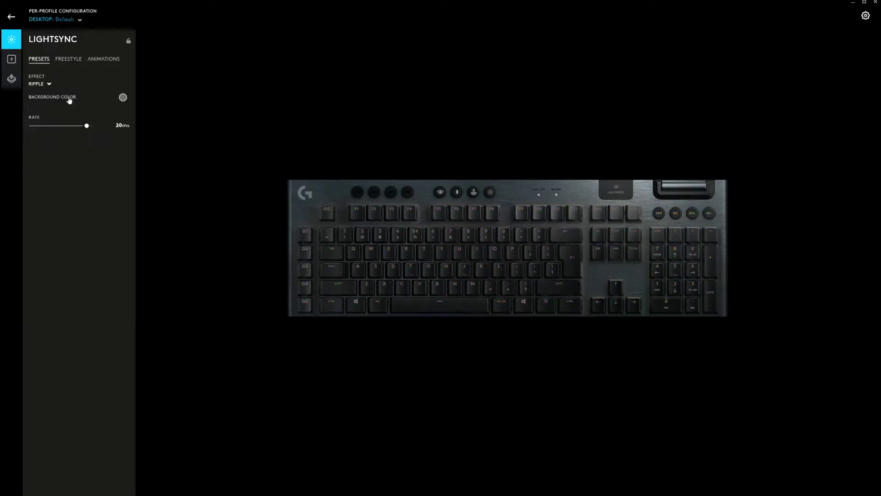
- Preview the Screen Sampler lighting effect on the G915
{"action": "left_click", "coordinate": [52, 84]}
{"action": "left_click", "coordinate": [63, 137]}
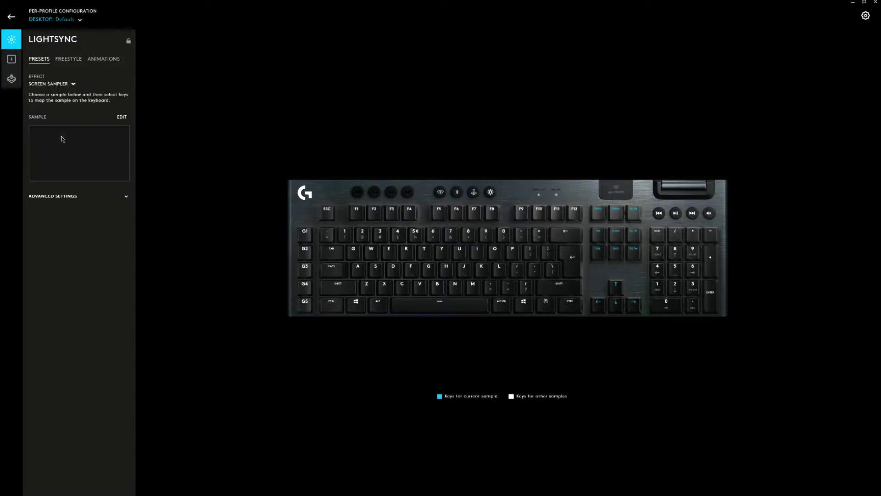
{"action": "left_click", "coordinate": [55, 84]}
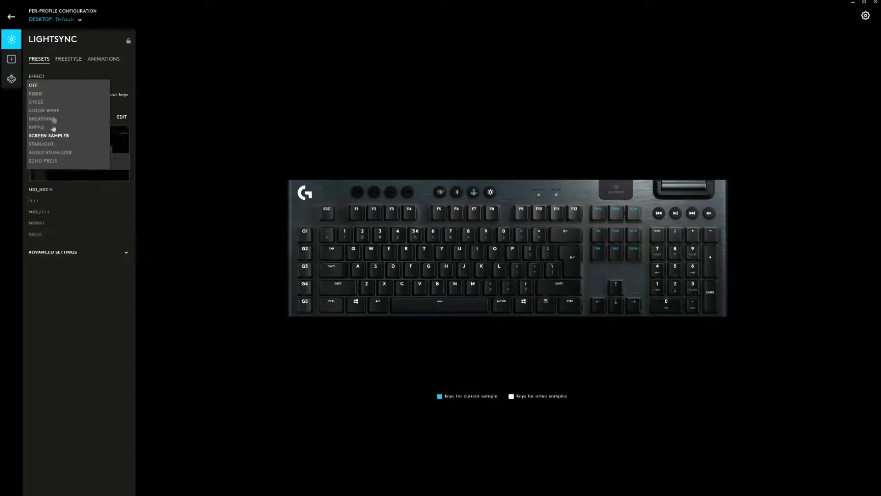
{"action": "left_click", "coordinate": [72, 327]}
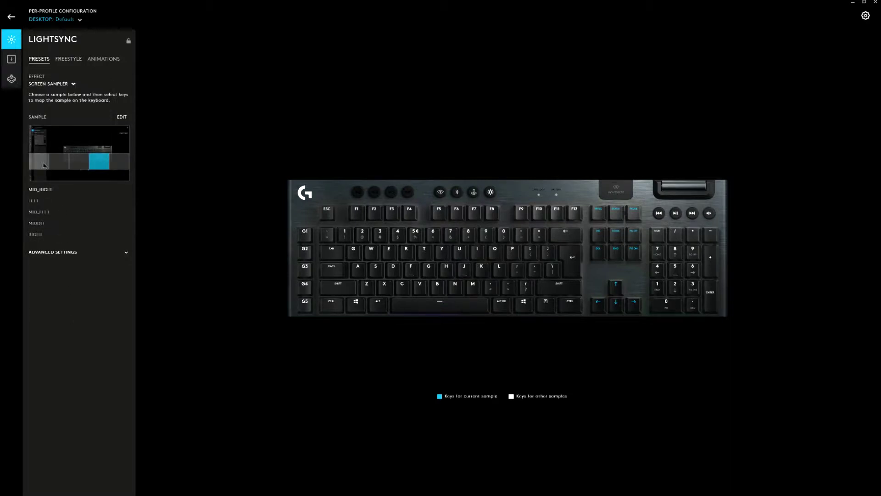
- Switch to Echo Press, test it with the H, J, K, L keys, and set speed to 8600ms
{"action": "left_click", "coordinate": [71, 85]}
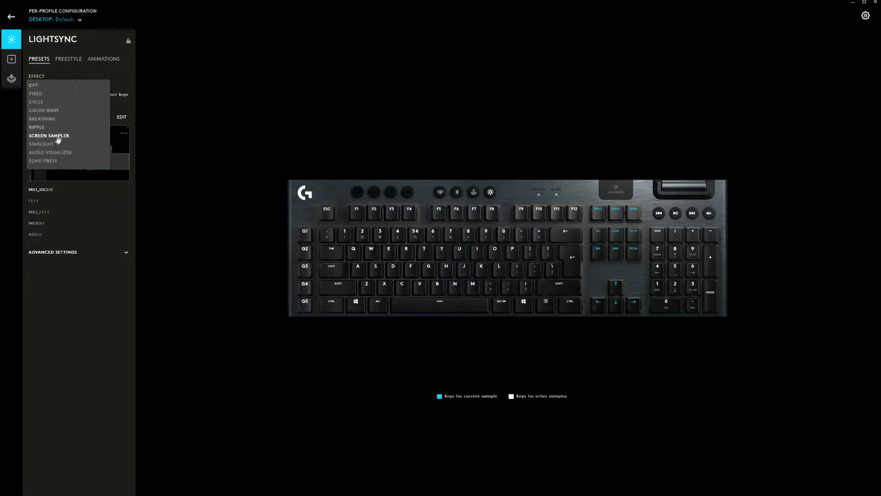
{"action": "left_click", "coordinate": [51, 161]}
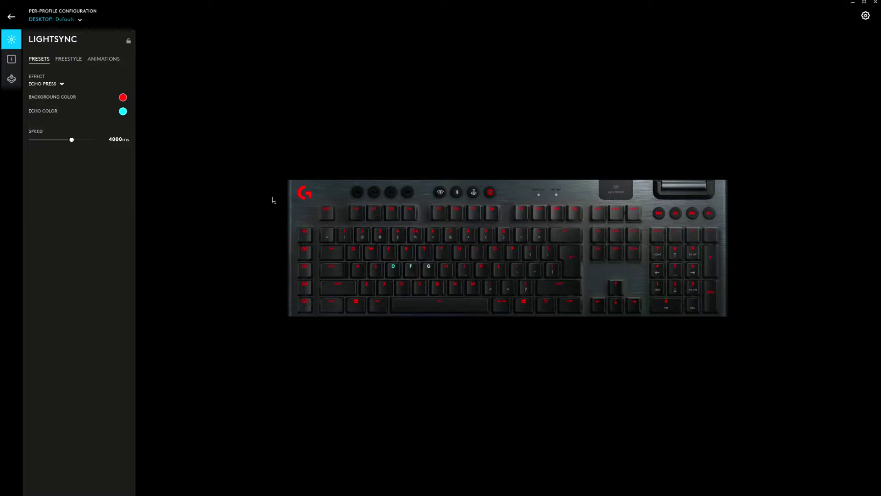
{"action": "key", "text": "h"}
{"action": "key", "text": "j"}
{"action": "key", "text": "k"}
{"action": "key", "text": "l"}
{"action": "left_click_drag", "start_coordinate": [73, 144], "coordinate": [42, 142]}
{"action": "left_click", "coordinate": [48, 84]}
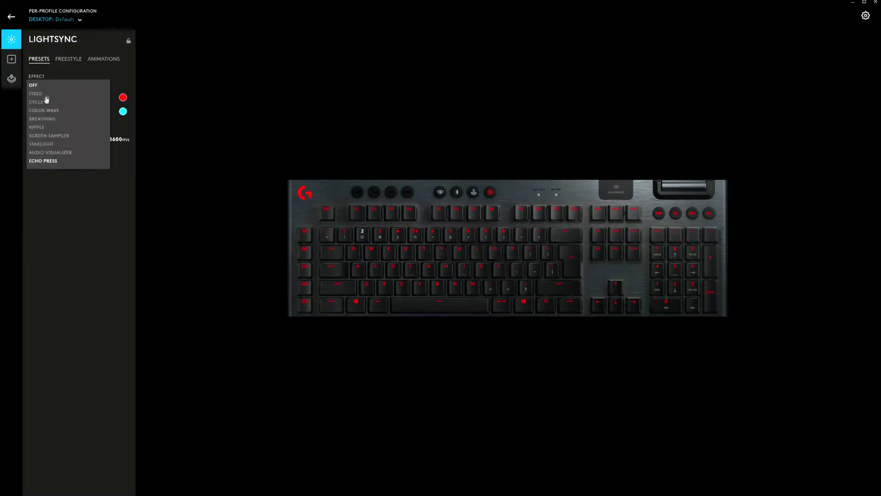
- Choose the Audio Visualizer effect with its Color Mode set to Reactive
{"action": "left_click", "coordinate": [49, 153]}
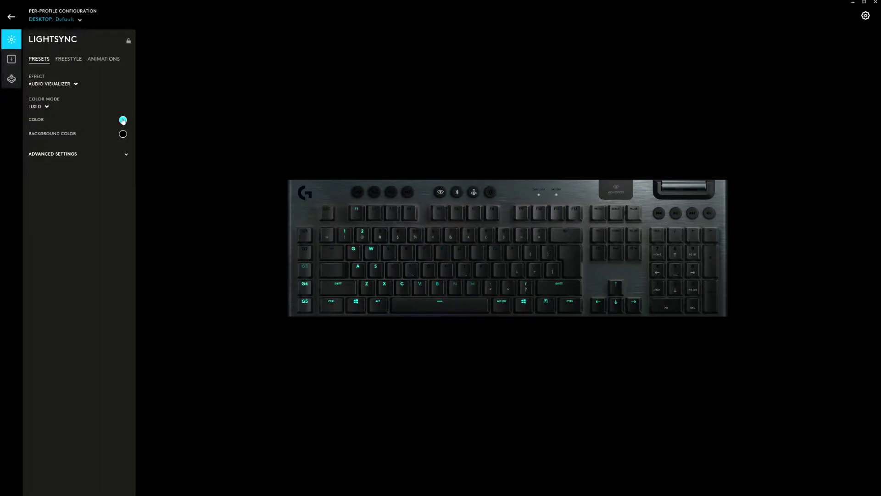
{"action": "left_click", "coordinate": [123, 120]}
{"action": "left_click", "coordinate": [36, 106]}
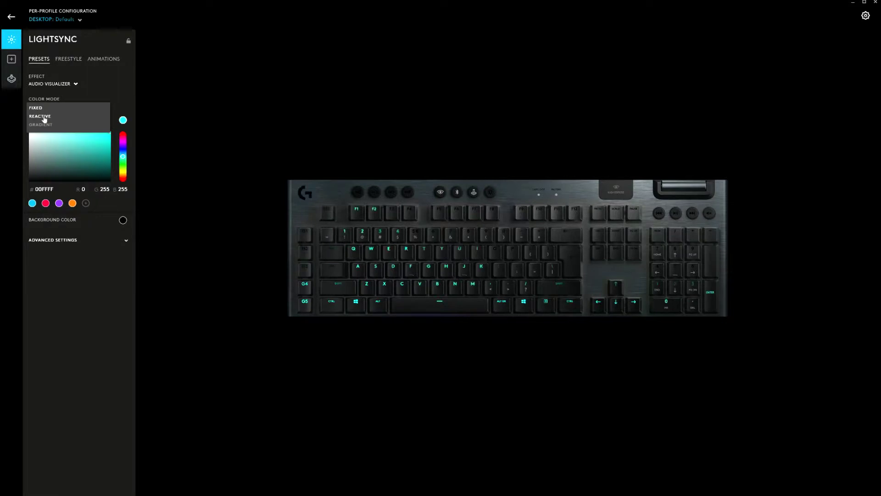
{"action": "left_click", "coordinate": [40, 116]}
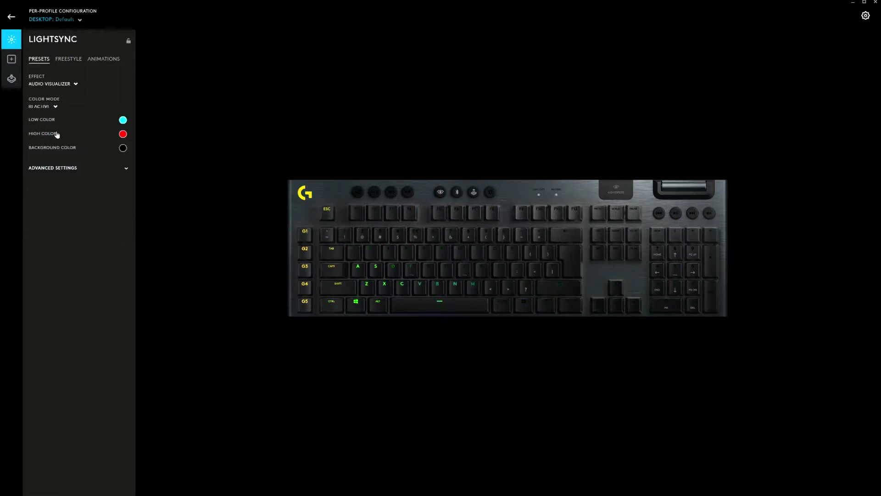
- Expand the Audio Visualizer's Advanced Settings and switch Color Mode to a different option
{"action": "left_click", "coordinate": [92, 169]}
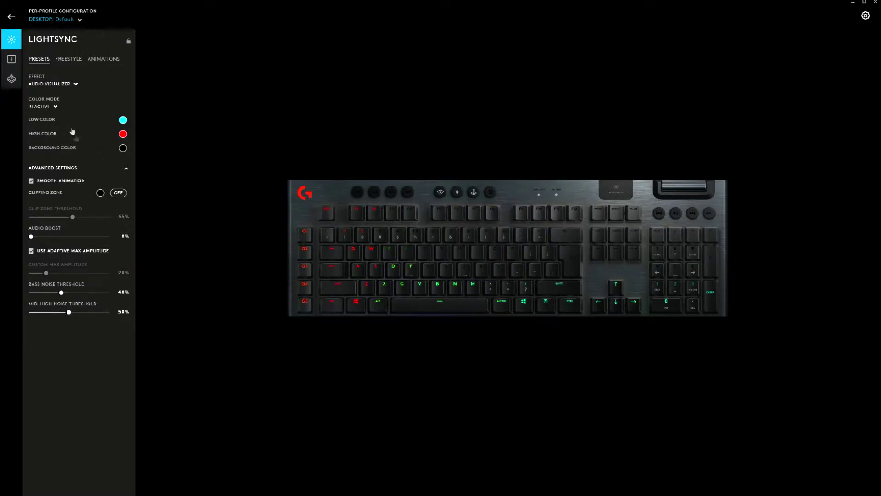
{"action": "left_click", "coordinate": [55, 106]}
{"action": "left_click", "coordinate": [50, 128]}
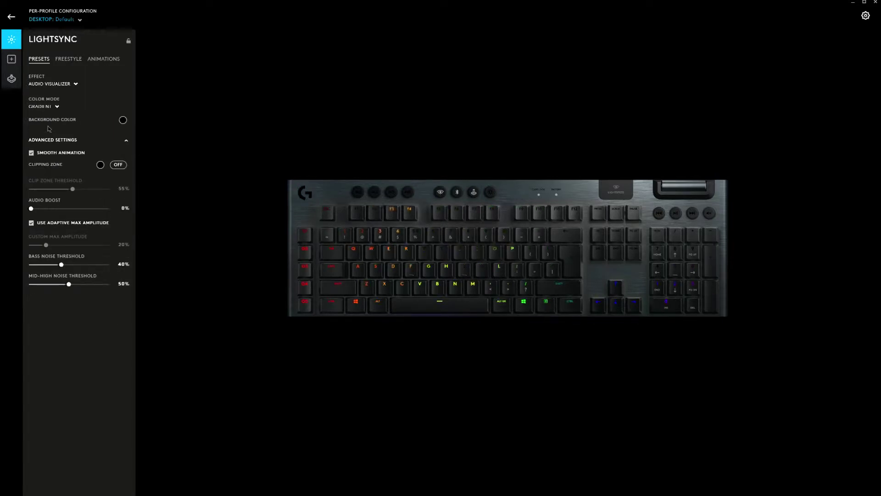
{"action": "left_click", "coordinate": [72, 64]}
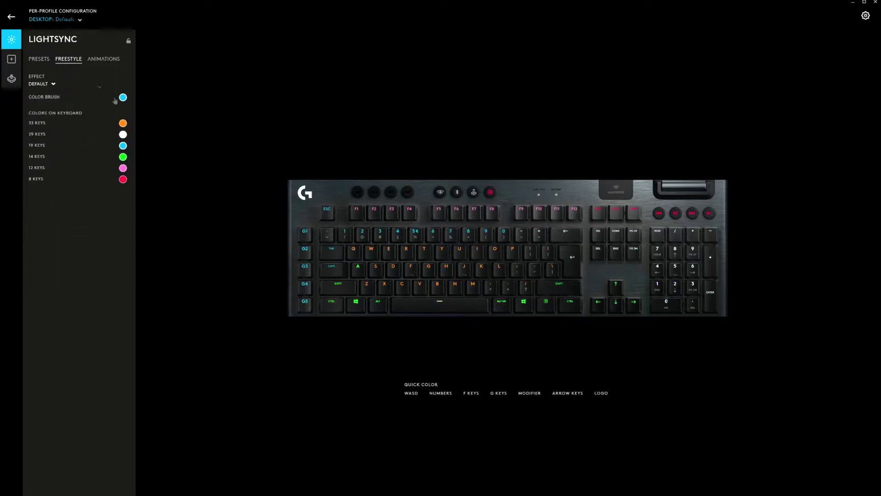
- On the Freestyle tab, set the Color Brush to pure red FF0000
{"action": "left_click", "coordinate": [51, 61]}
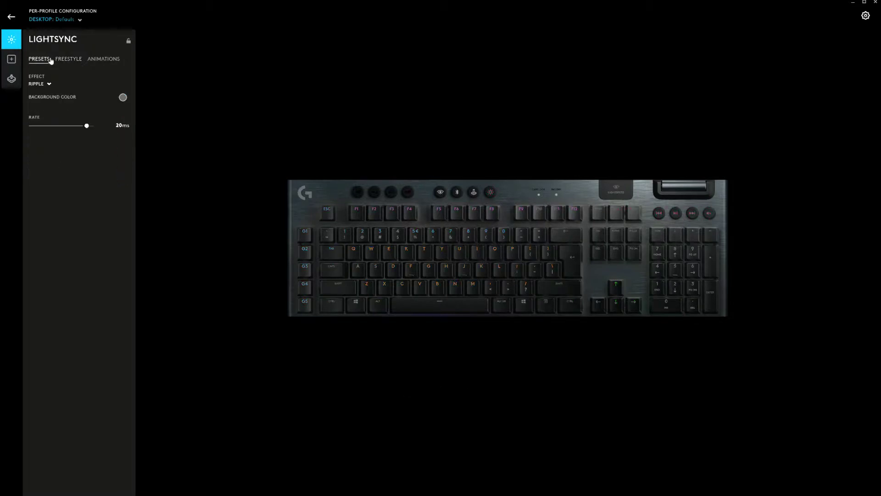
{"action": "left_click", "coordinate": [68, 60]}
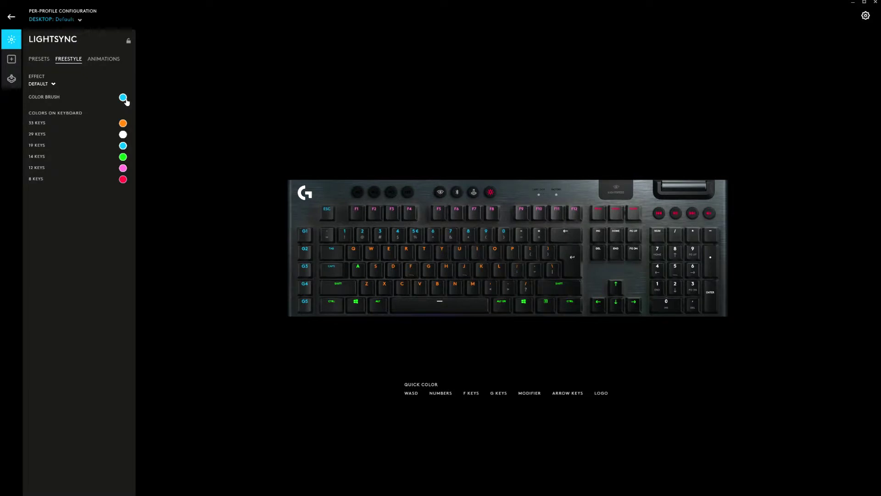
{"action": "left_click", "coordinate": [123, 97]}
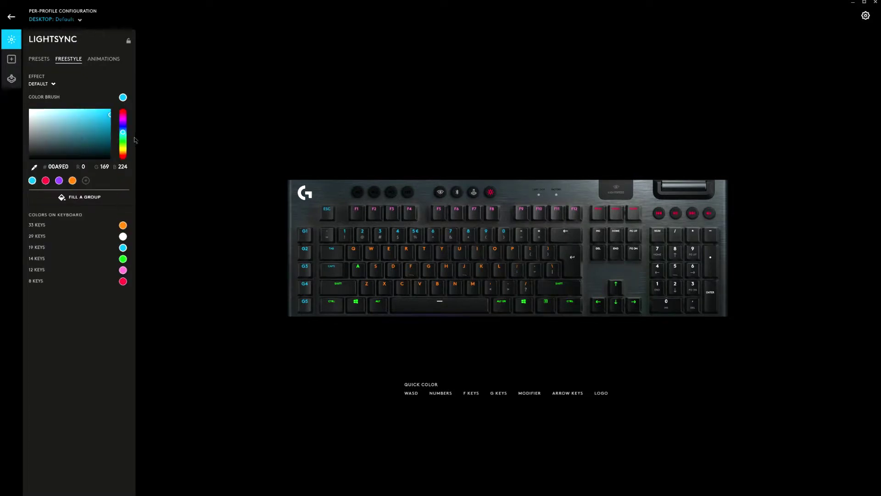
{"action": "left_click_drag", "start_coordinate": [123, 133], "coordinate": [125, 167]}
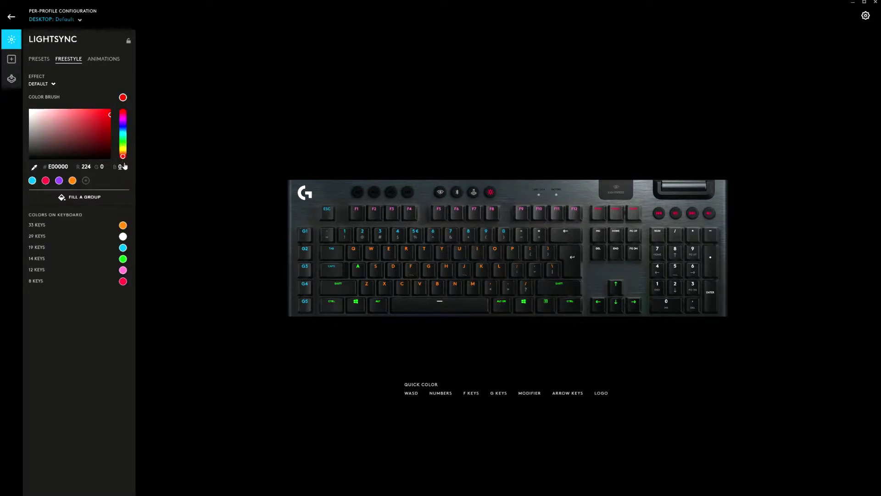
{"action": "left_click_drag", "start_coordinate": [105, 115], "coordinate": [113, 113]}
- Quick-color WASD, Numbers, F Keys, G Keys, Modifier, Arrow Keys and Logo red
{"action": "left_click", "coordinate": [411, 394]}
{"action": "left_click", "coordinate": [445, 394]}
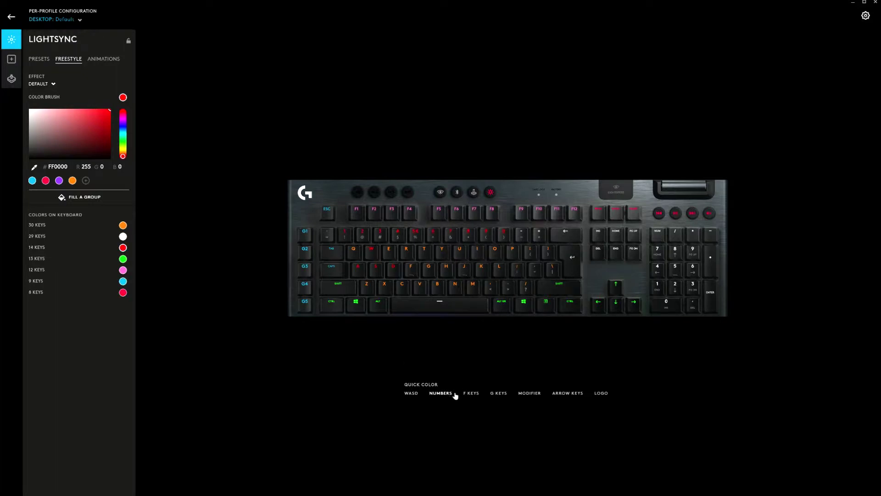
{"action": "left_click", "coordinate": [472, 394]}
{"action": "left_click", "coordinate": [491, 395]}
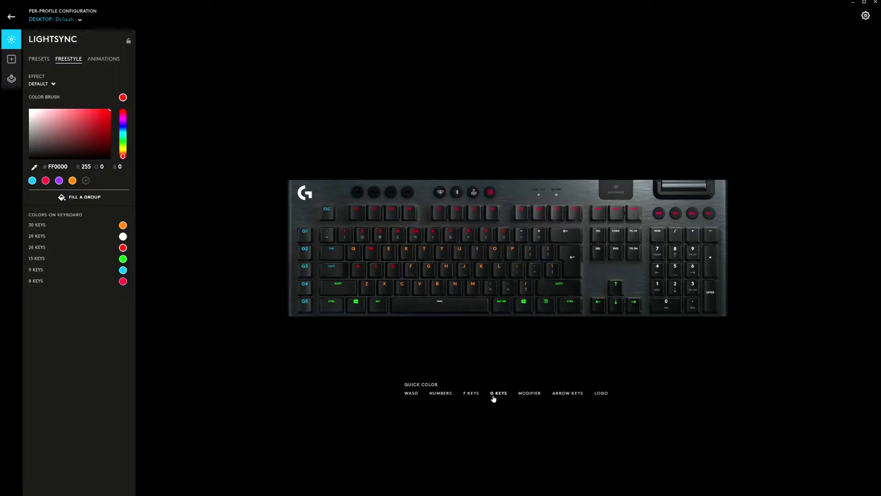
{"action": "left_click", "coordinate": [528, 395]}
{"action": "left_click", "coordinate": [562, 397]}
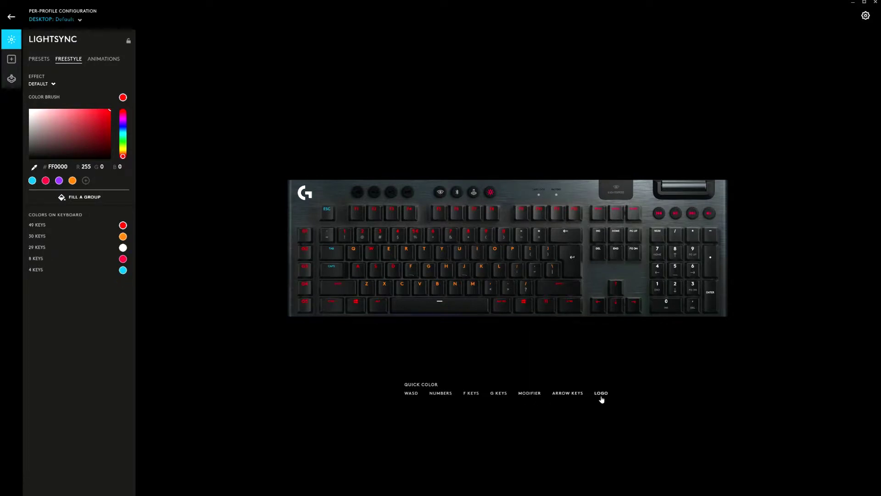
{"action": "left_click", "coordinate": [602, 395]}
- Recolour the 4 cyan keys to a saturated blue
{"action": "left_click", "coordinate": [124, 271]}
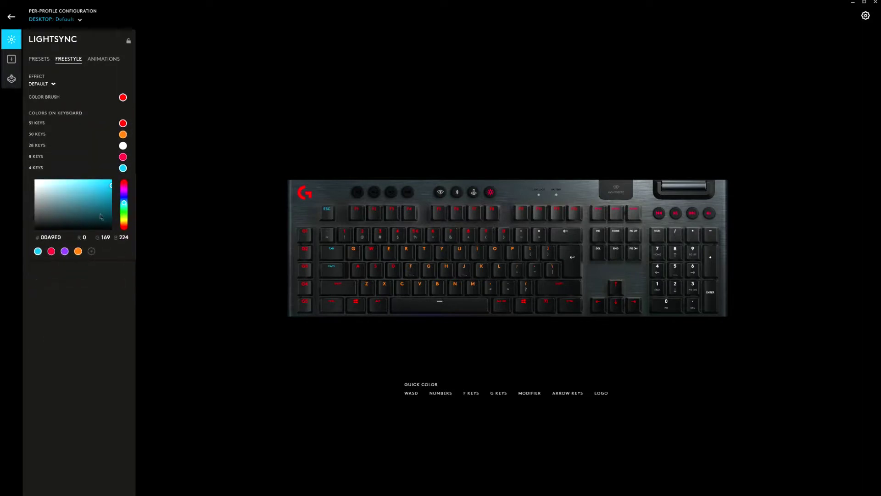
{"action": "left_click_drag", "start_coordinate": [106, 193], "coordinate": [64, 196]}
{"action": "left_click_drag", "start_coordinate": [123, 204], "coordinate": [125, 197]}
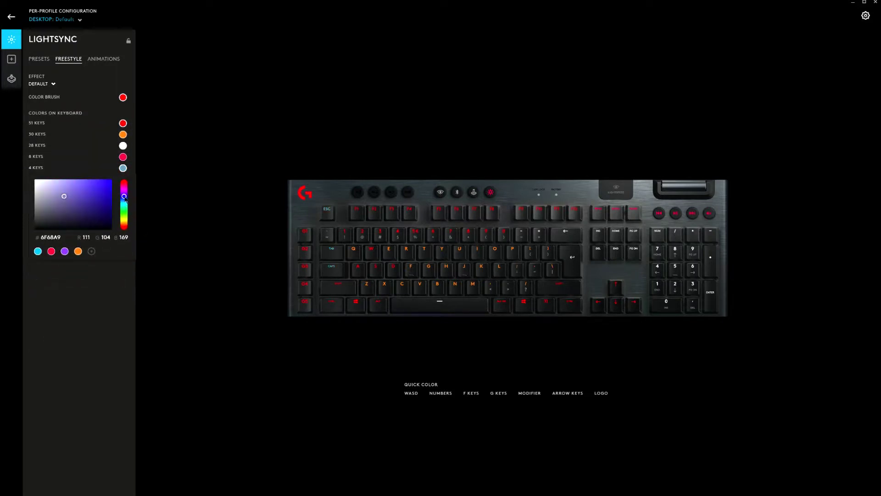
{"action": "left_click", "coordinate": [88, 351]}
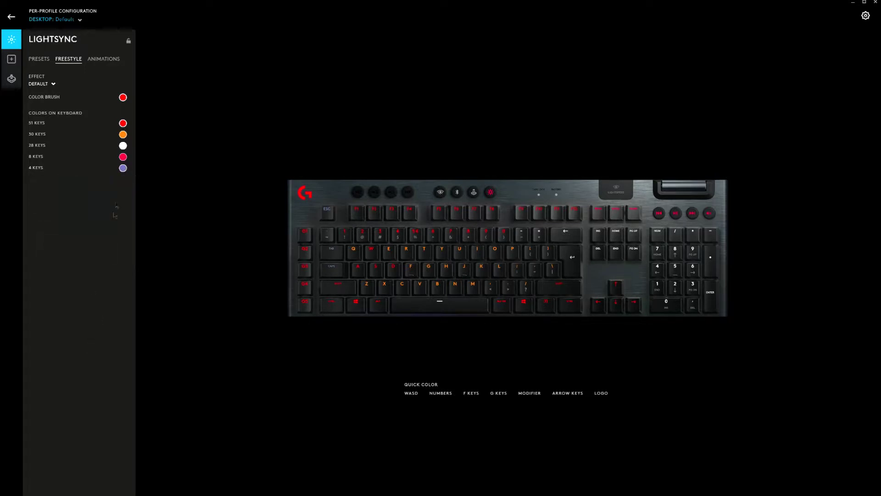
{"action": "left_click", "coordinate": [123, 168]}
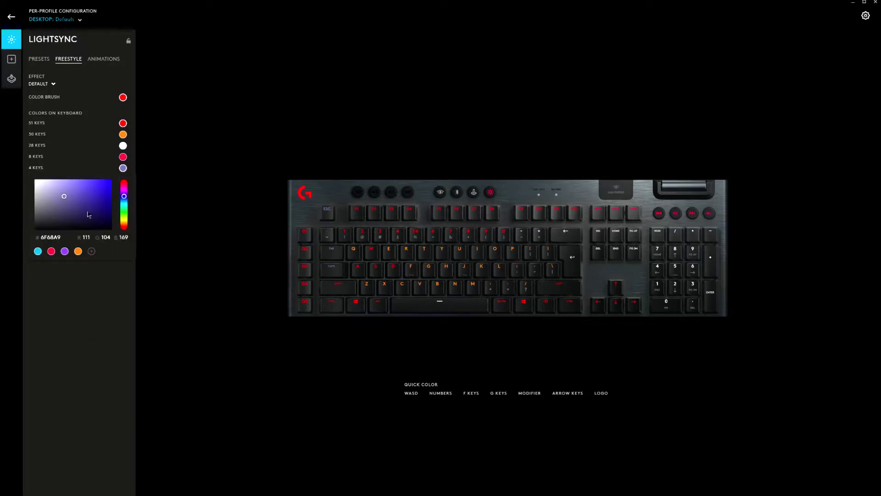
{"action": "left_click_drag", "start_coordinate": [90, 207], "coordinate": [110, 181]}
{"action": "left_click", "coordinate": [76, 328]}
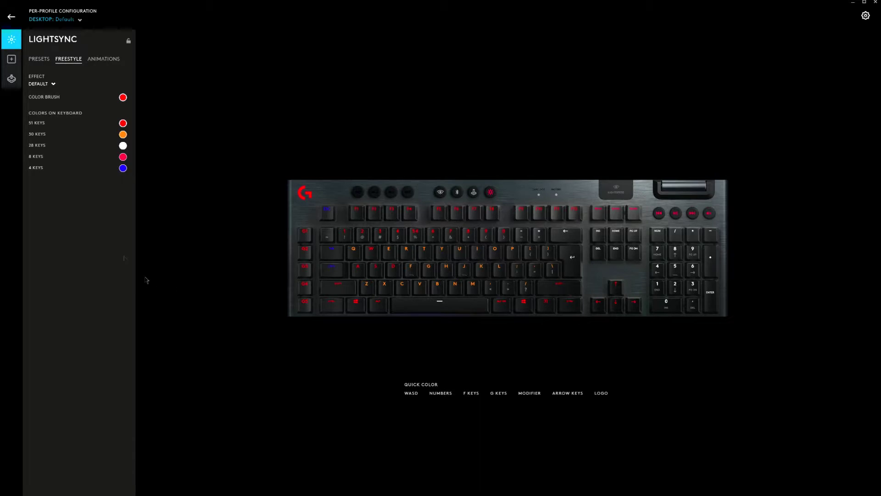
- Turn the 28 white keys black and the 51 red keys white
{"action": "left_click", "coordinate": [123, 146]}
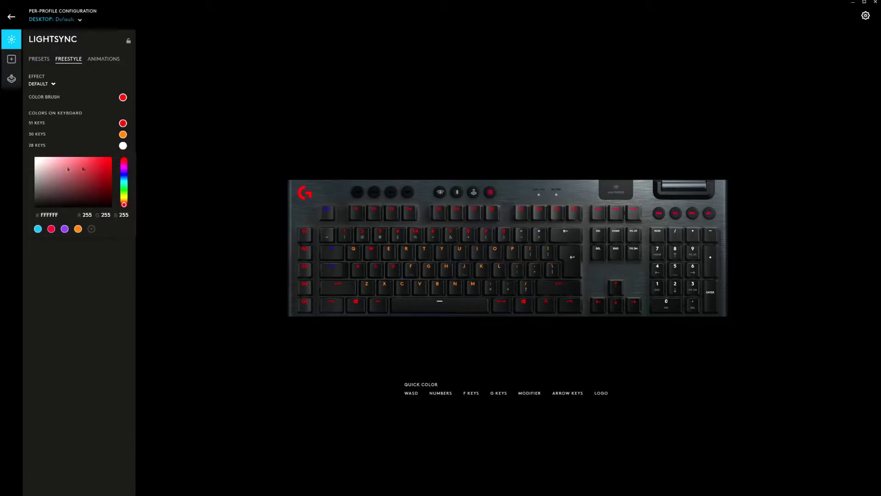
{"action": "left_click", "coordinate": [40, 195]}
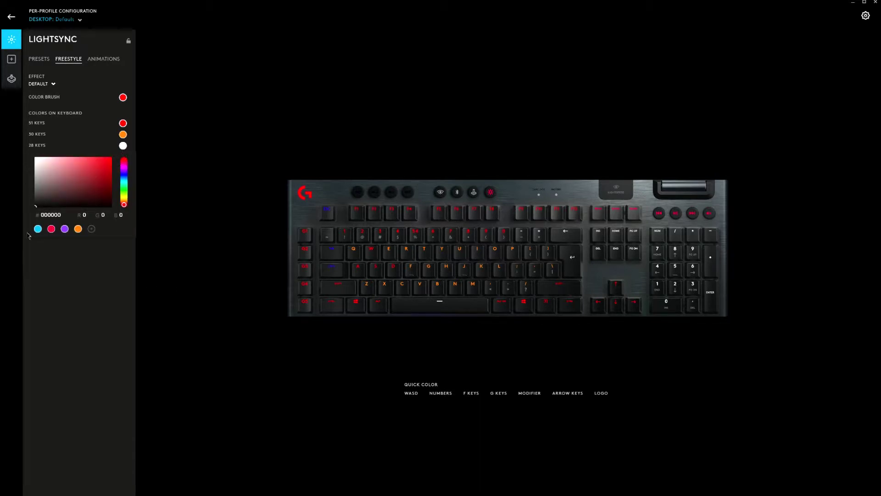
{"action": "left_click", "coordinate": [59, 342]}
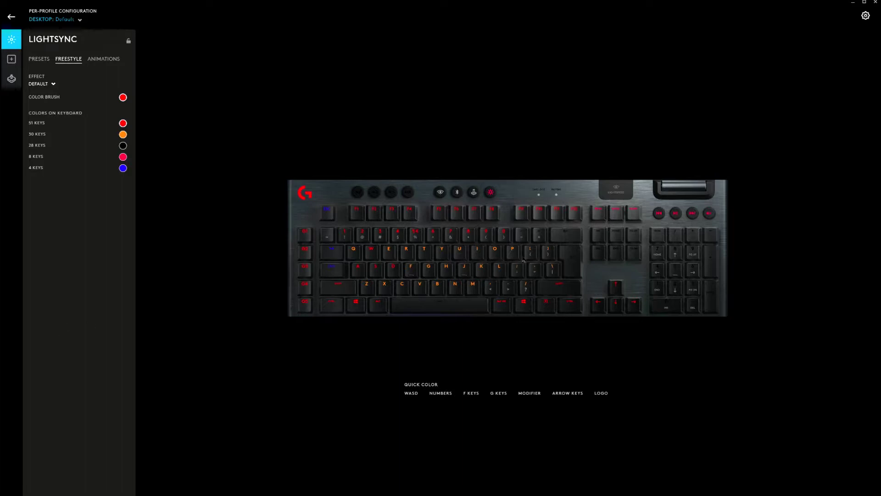
{"action": "left_click", "coordinate": [128, 134]}
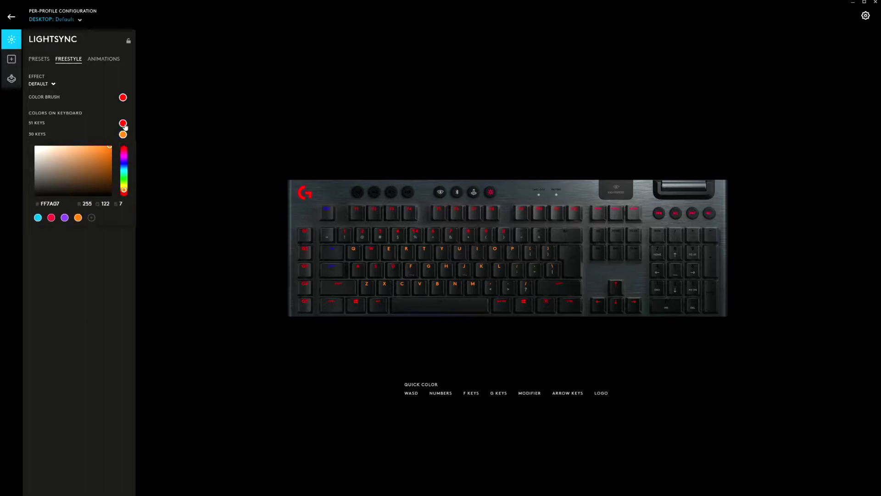
{"action": "left_click", "coordinate": [124, 124]}
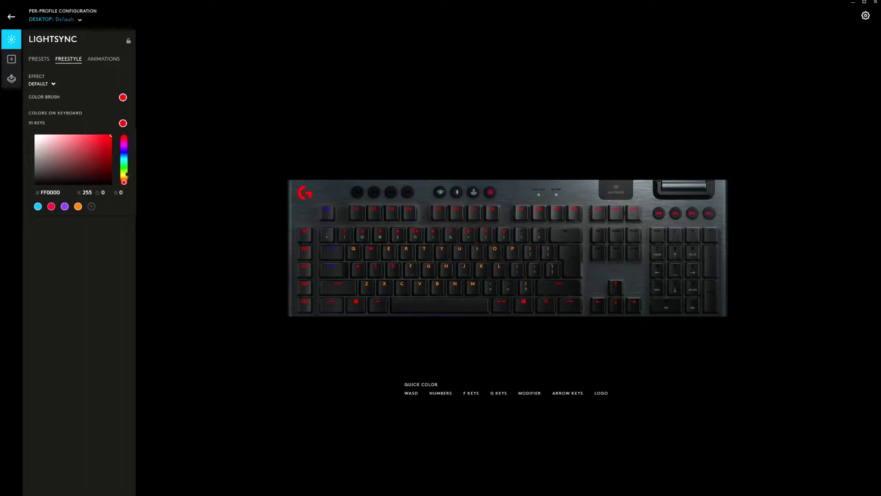
{"action": "left_click_drag", "start_coordinate": [85, 151], "coordinate": [20, 121]}
{"action": "left_click", "coordinate": [101, 293]}
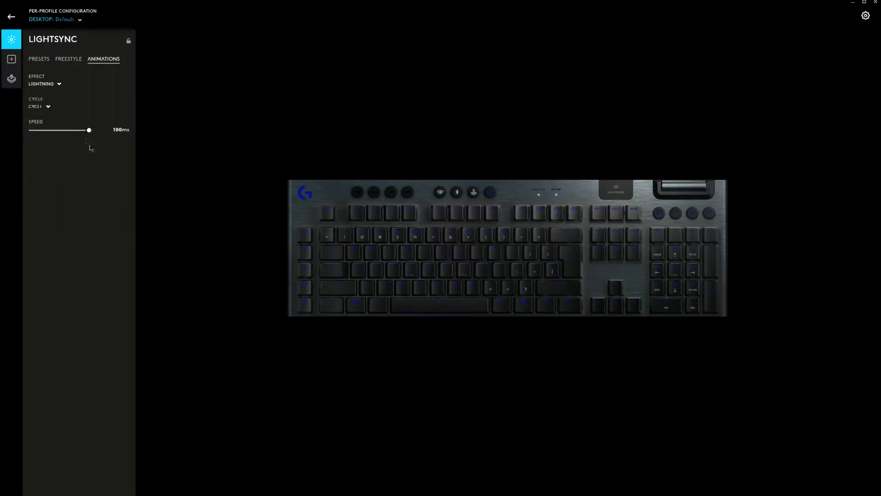
- Switch the G915 lighting animation to Verticool at 100ms speed
{"action": "left_click", "coordinate": [44, 84]}
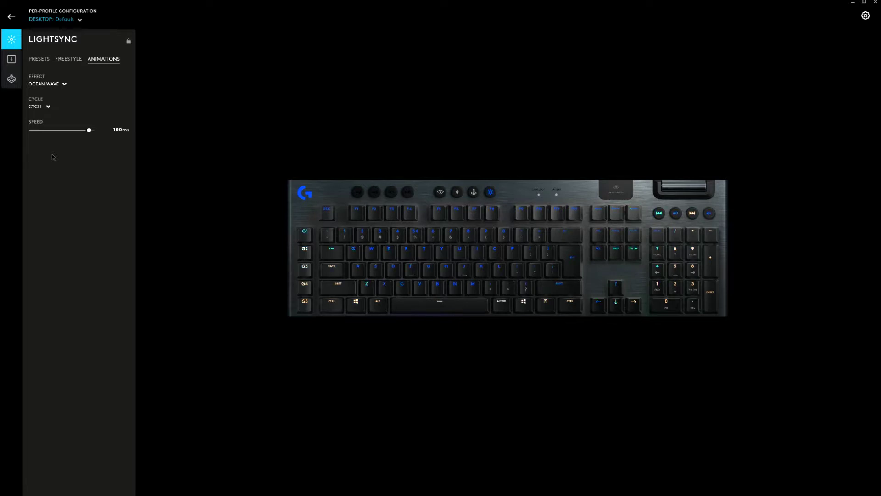
{"action": "left_click", "coordinate": [37, 107]}
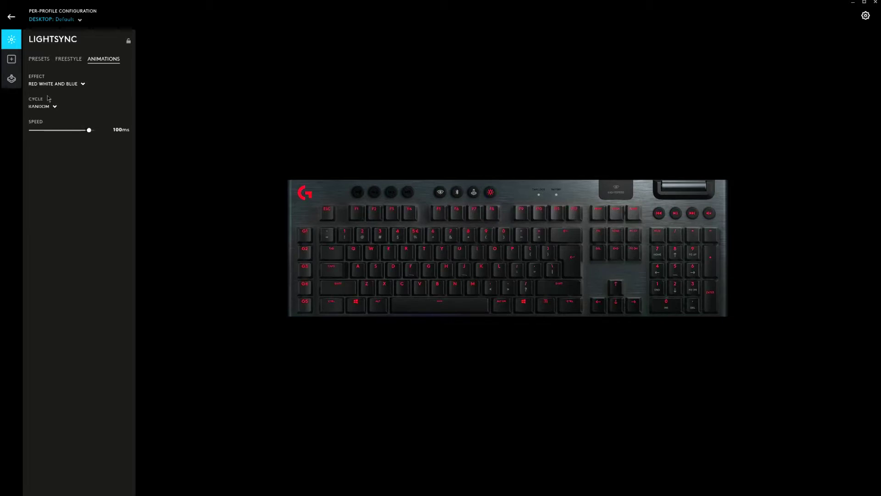
{"action": "left_click", "coordinate": [54, 87]}
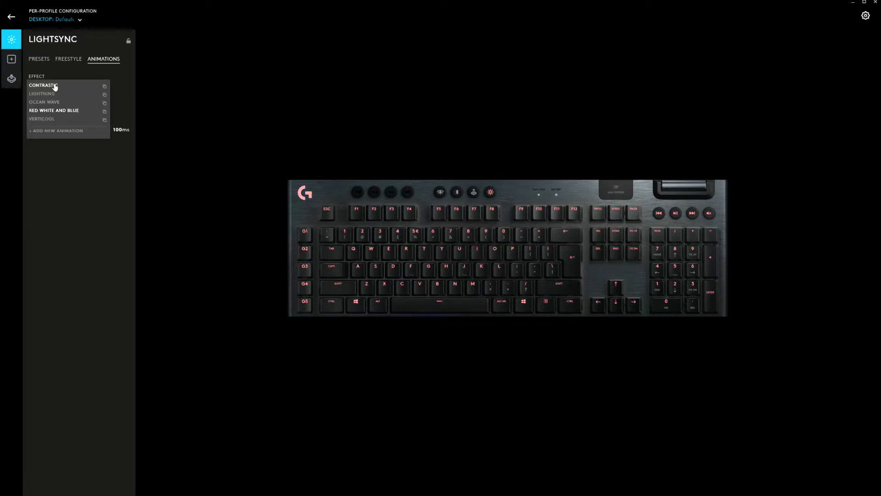
{"action": "left_click", "coordinate": [52, 120]}
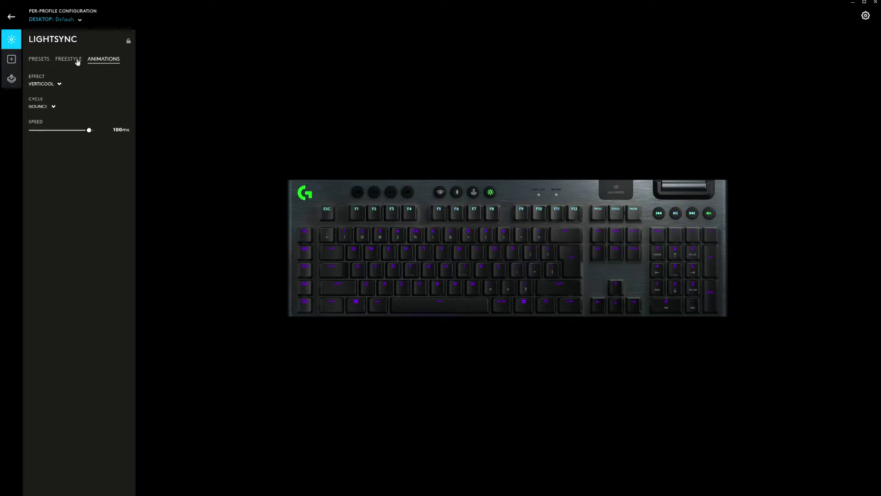
{"action": "left_click", "coordinate": [12, 60]}
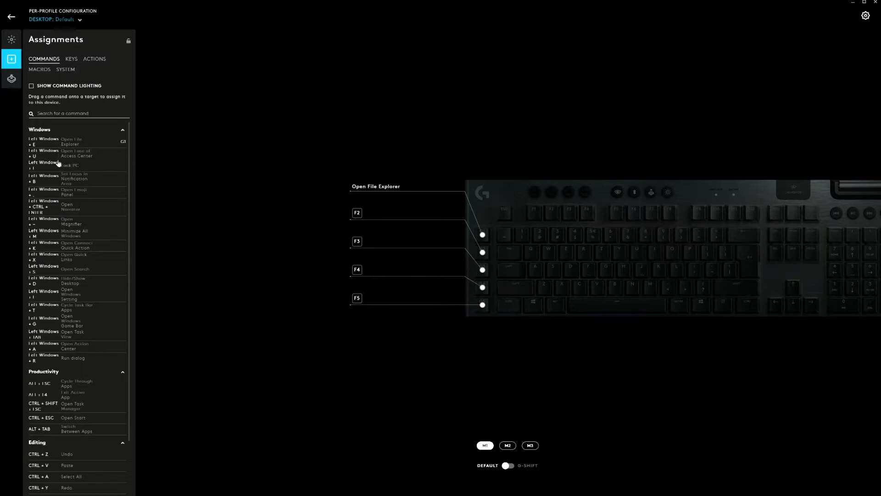
- Browse the Commands and Keys assignment lists, then show the Overwolf, Discord and OBS actions
{"action": "scroll", "coordinate": [58, 164], "scroll_direction": "down", "scroll_amount": 3}
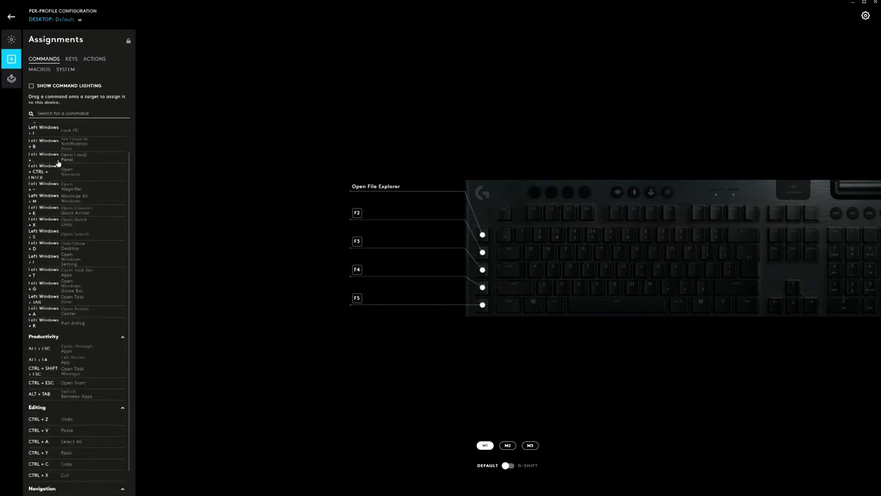
{"action": "left_click", "coordinate": [75, 58]}
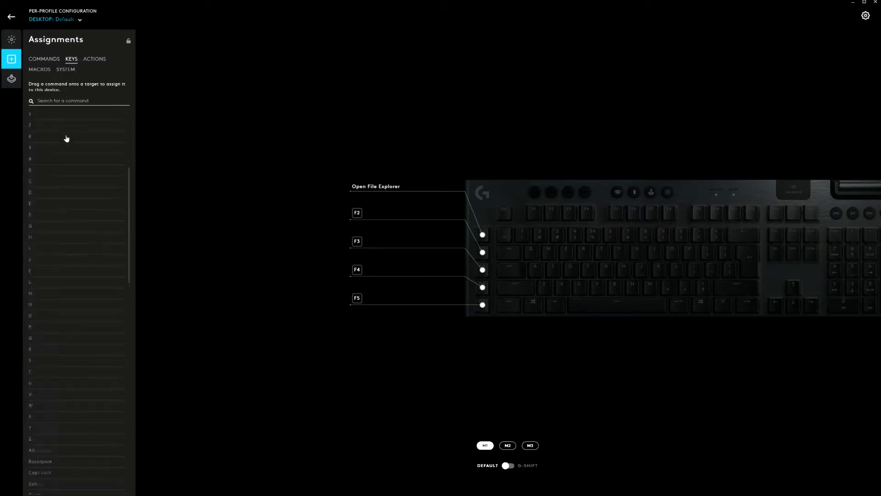
{"action": "scroll", "coordinate": [67, 138], "scroll_direction": "down", "scroll_amount": 18}
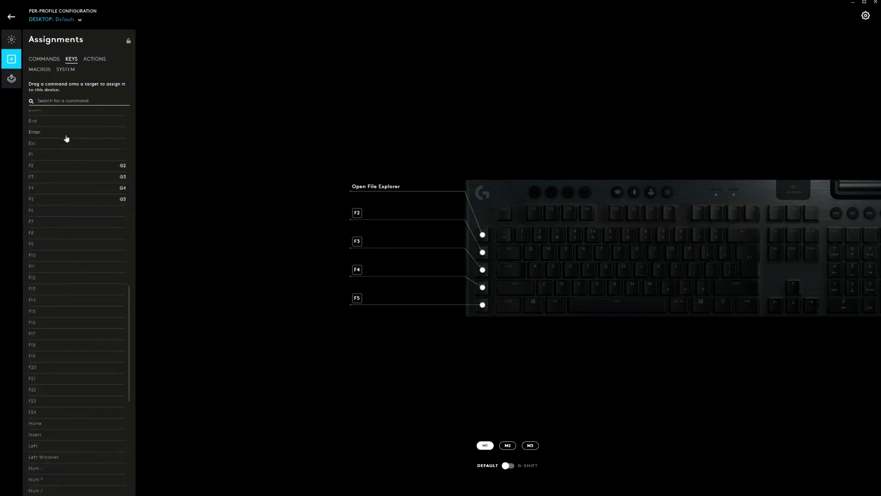
{"action": "scroll", "coordinate": [67, 139], "scroll_direction": "down", "scroll_amount": 12}
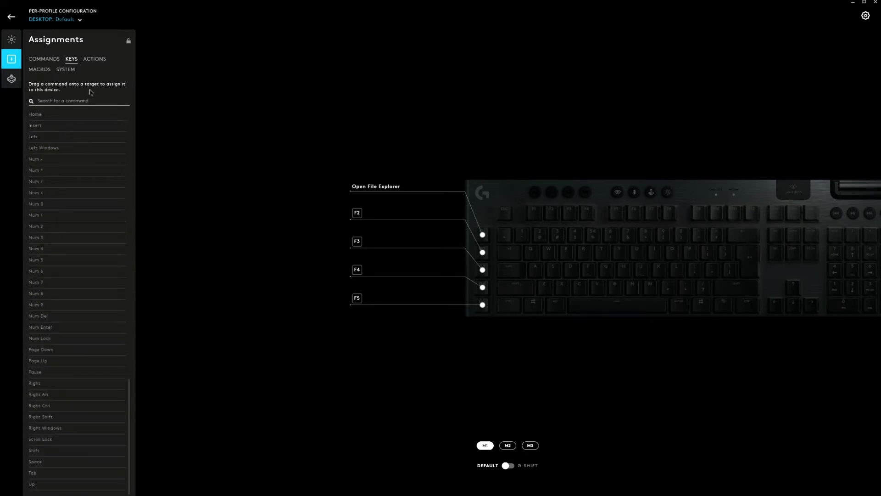
{"action": "left_click", "coordinate": [94, 59]}
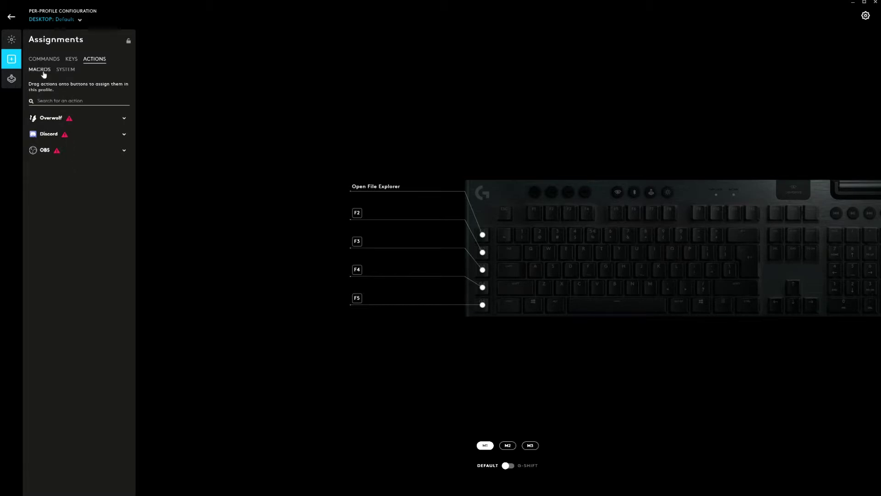
- Expand the Discord group to list Mute Self and Deafen Self, cancelling the new-action dialog
{"action": "left_click", "coordinate": [124, 135]}
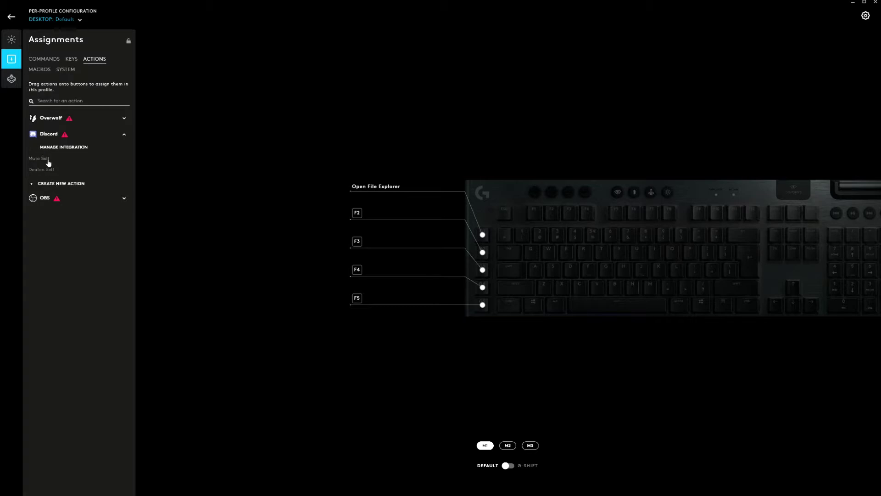
{"action": "left_click", "coordinate": [54, 183]}
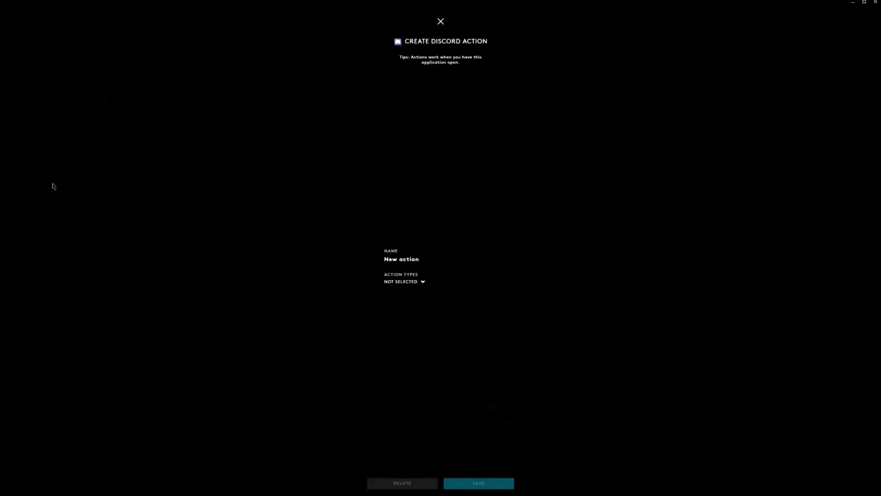
{"action": "left_click", "coordinate": [416, 282]}
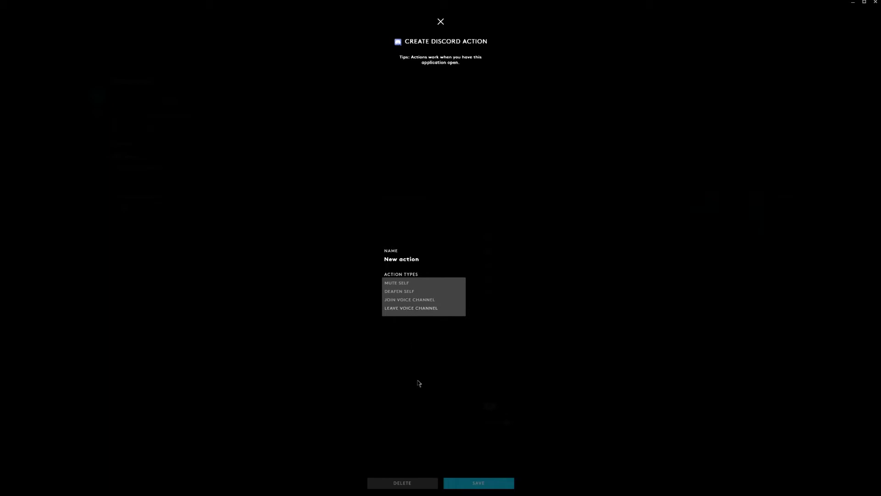
{"action": "left_click", "coordinate": [419, 363]}
{"action": "left_click", "coordinate": [441, 22]}
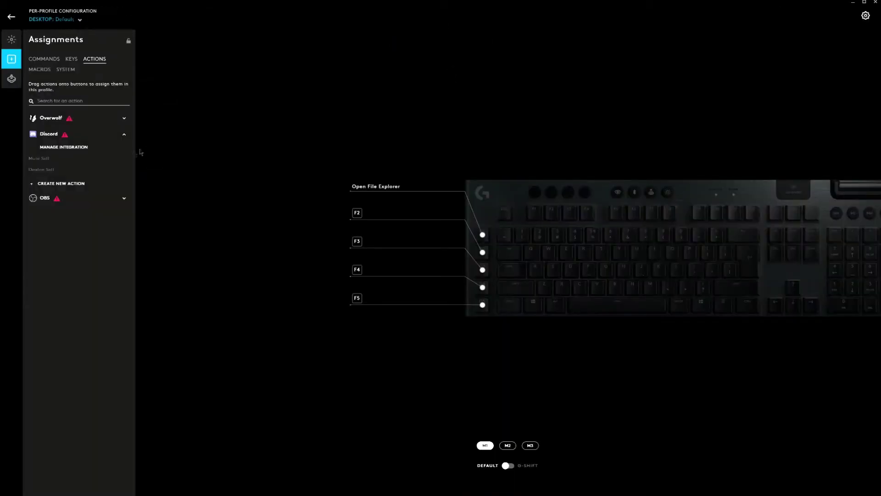
- Assign OBS Toggle Microphone Mute to the G-key that sent F2, then show the saved macros
{"action": "left_click", "coordinate": [54, 200]}
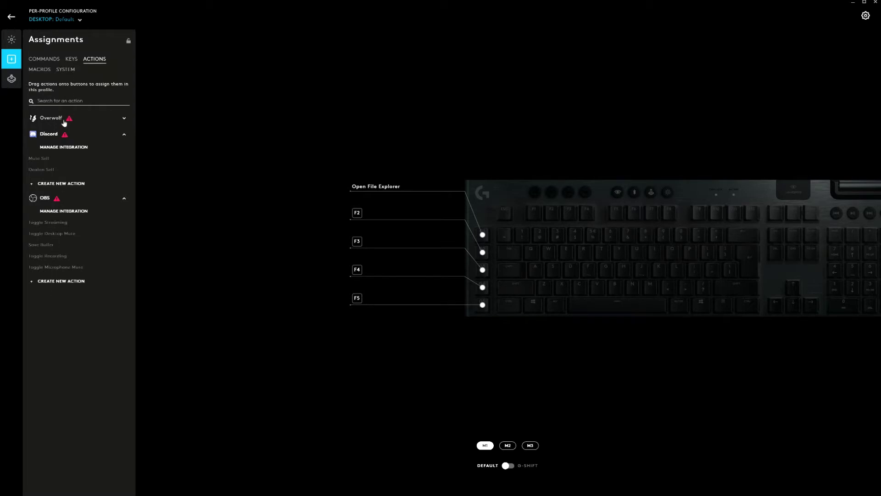
{"action": "left_click", "coordinate": [358, 216]}
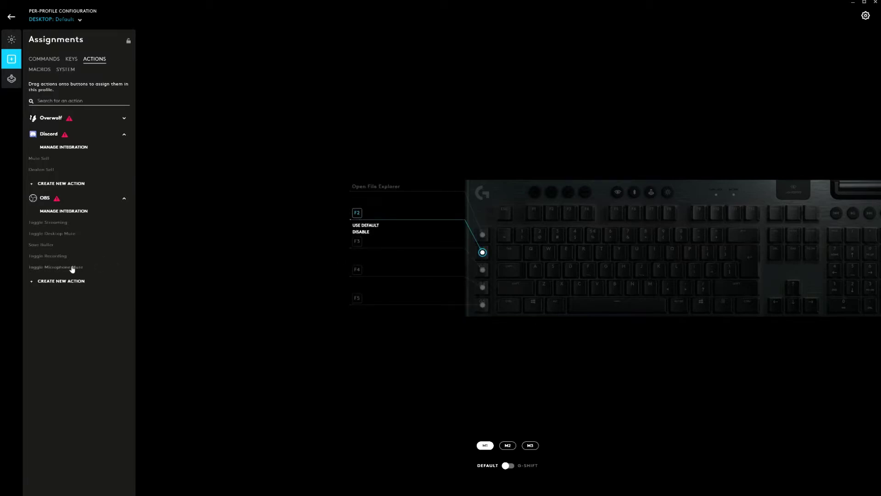
{"action": "left_click_drag", "start_coordinate": [69, 270], "coordinate": [360, 218]}
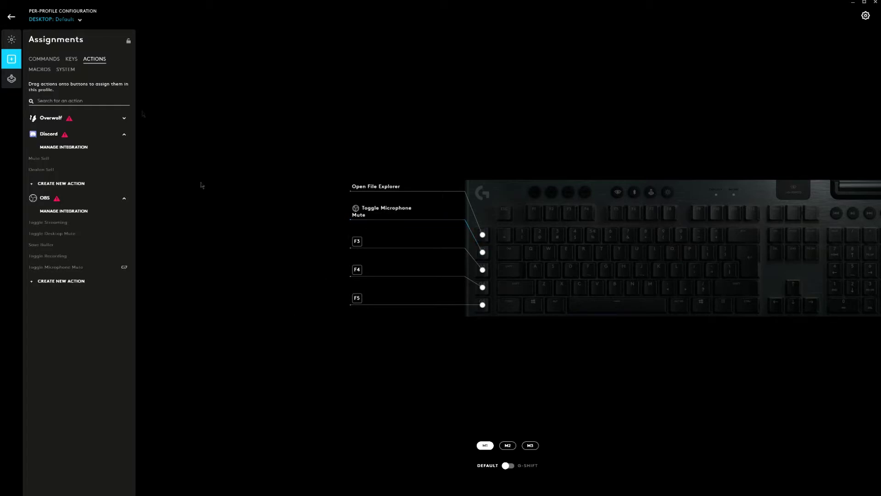
{"action": "left_click", "coordinate": [50, 72]}
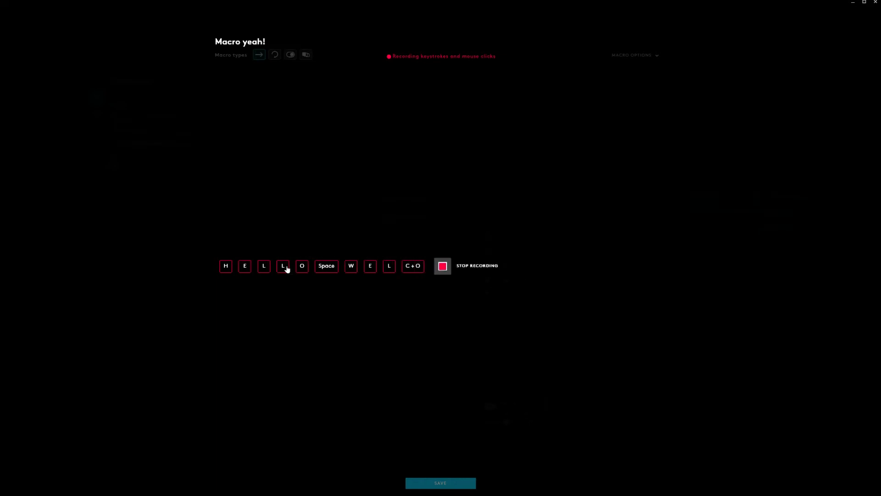
- Record a keystroke sequence into Macro yeah! and stop the recording
{"action": "key", "text": "m"}
{"action": "key", "text": "e"}
{"action": "key", "text": "space"}
{"action": "key", "text": "h"}
{"action": "key", "text": "e"}
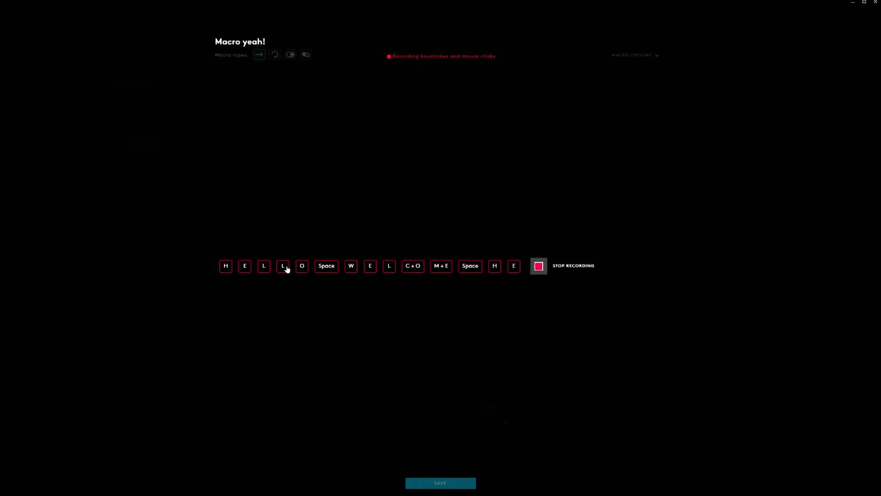
{"action": "key", "text": "h"}
{"action": "key", "text": "e"}
{"action": "key", "text": "h"}
{"action": "key", "text": "e"}
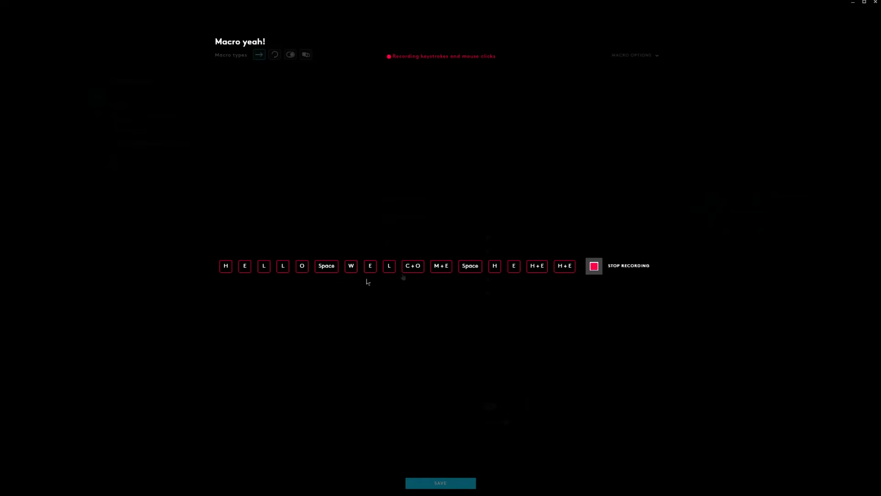
{"action": "left_click", "coordinate": [594, 267]}
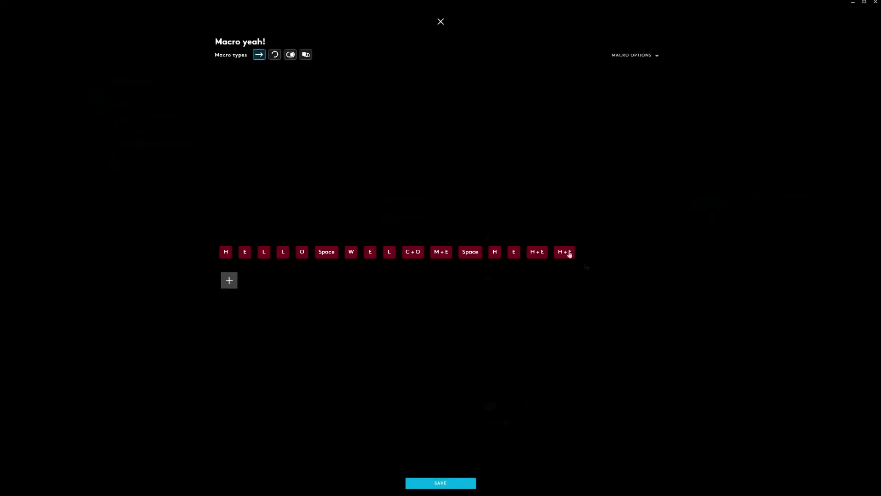
- Browse the integration action and audio system command options for a new macro step, cancelling both
{"action": "left_click", "coordinate": [229, 281]}
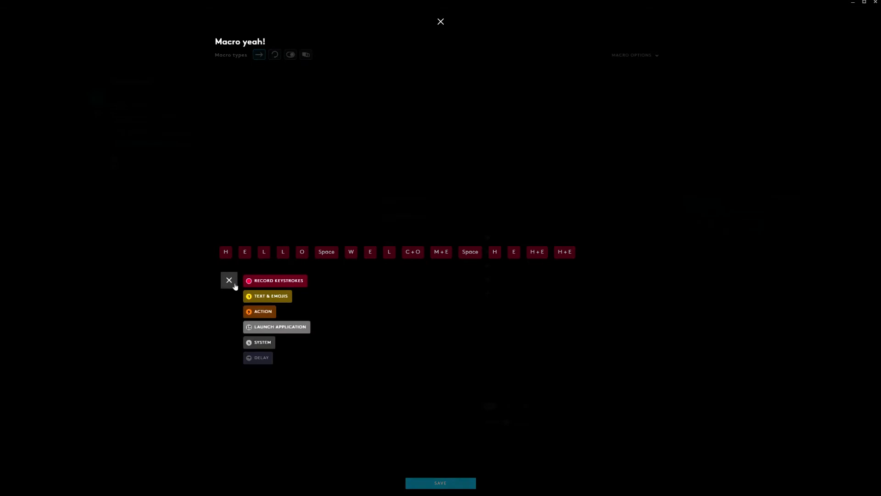
{"action": "left_click", "coordinate": [262, 312]}
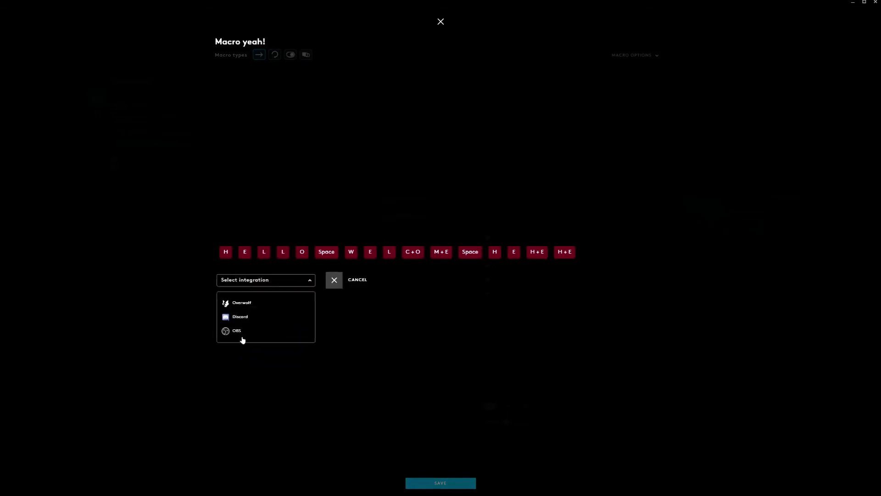
{"action": "left_click", "coordinate": [313, 283]}
{"action": "left_click", "coordinate": [230, 280]}
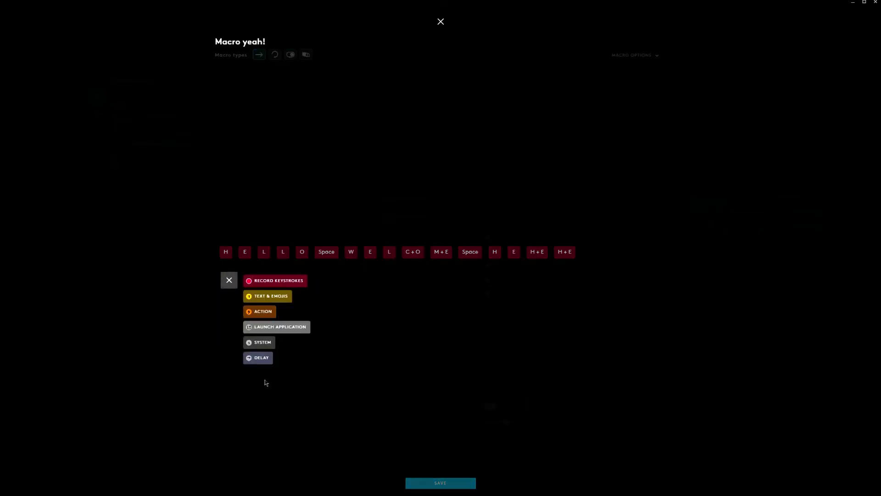
{"action": "left_click", "coordinate": [261, 343]}
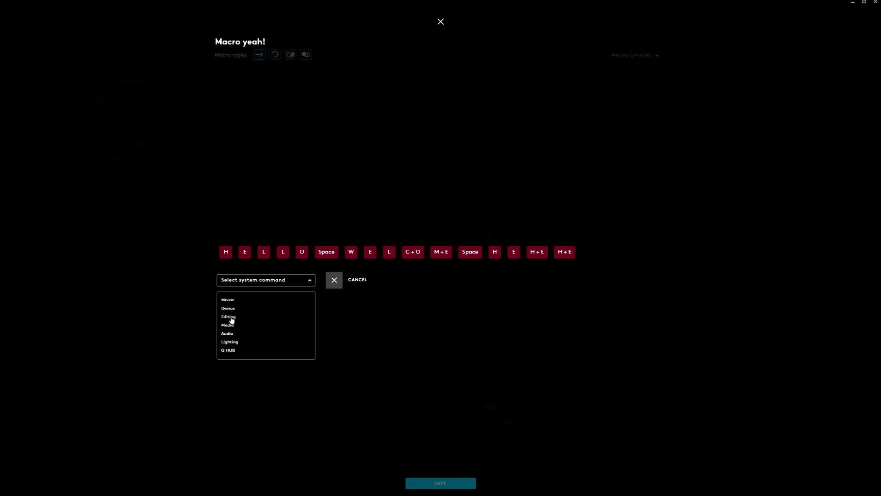
{"action": "left_click", "coordinate": [232, 334]}
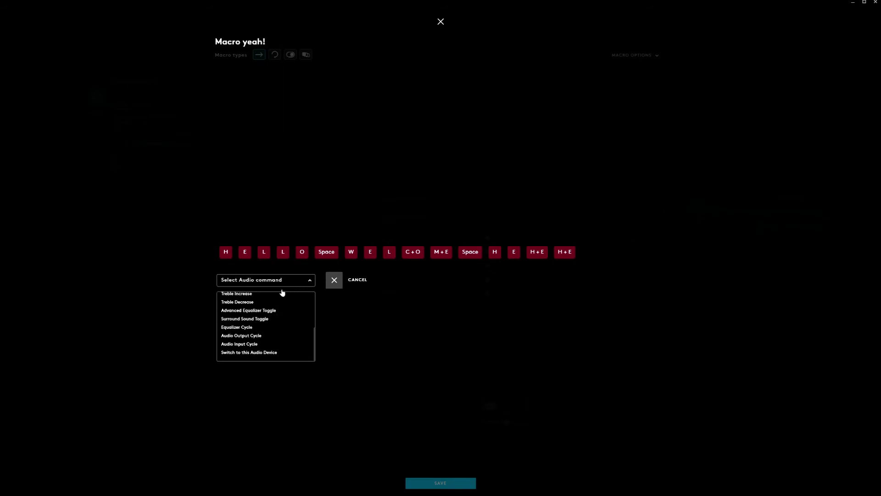
{"action": "left_click", "coordinate": [332, 285]}
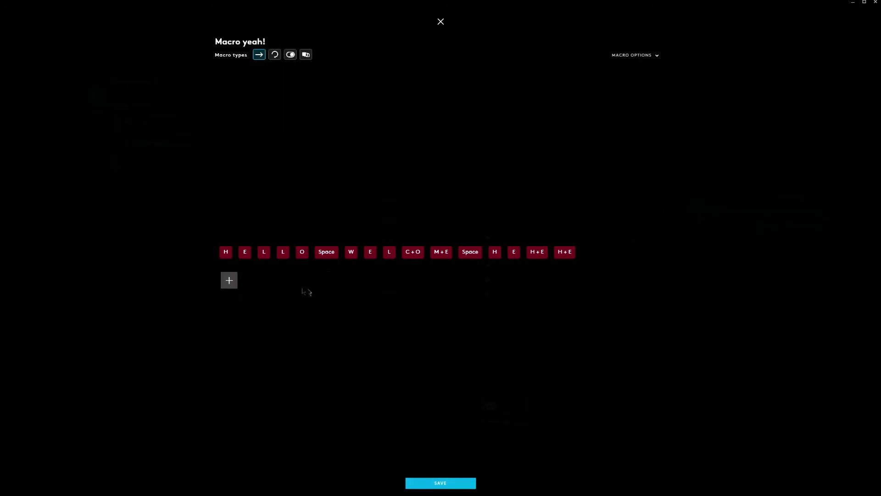
- Try an integration action step again, cancel it, and return to the add-step options
{"action": "left_click", "coordinate": [234, 283]}
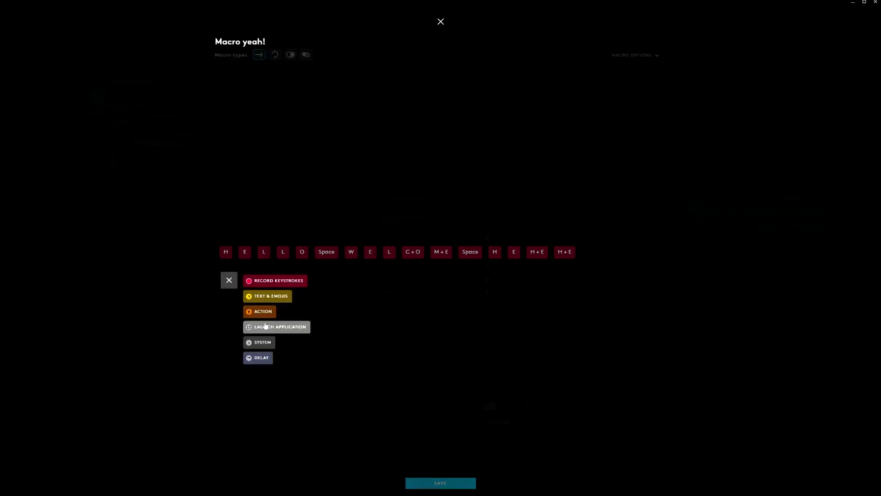
{"action": "left_click", "coordinate": [262, 312]}
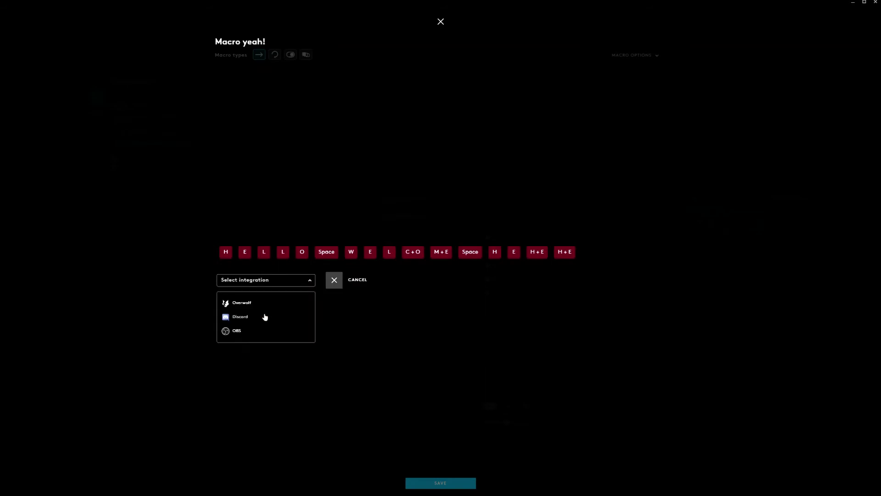
{"action": "left_click", "coordinate": [334, 281]}
{"action": "left_click", "coordinate": [230, 280]}
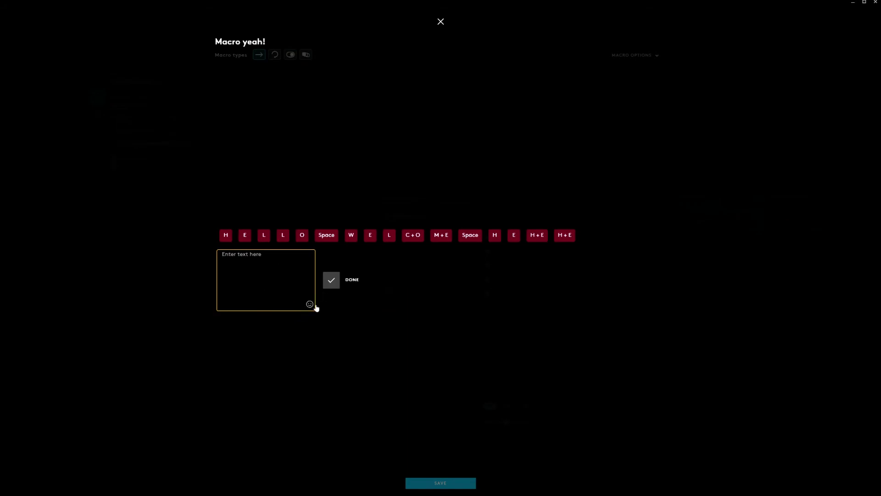
- Append a thumbs-up emoji text step to Macro yeah! and save the macro
{"action": "left_click", "coordinate": [309, 304]}
{"action": "left_click", "coordinate": [242, 344]}
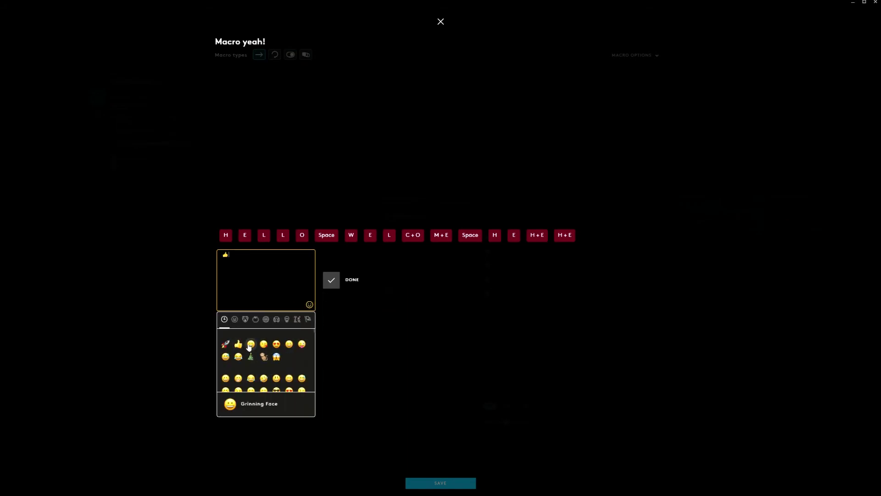
{"action": "left_click", "coordinate": [331, 279]}
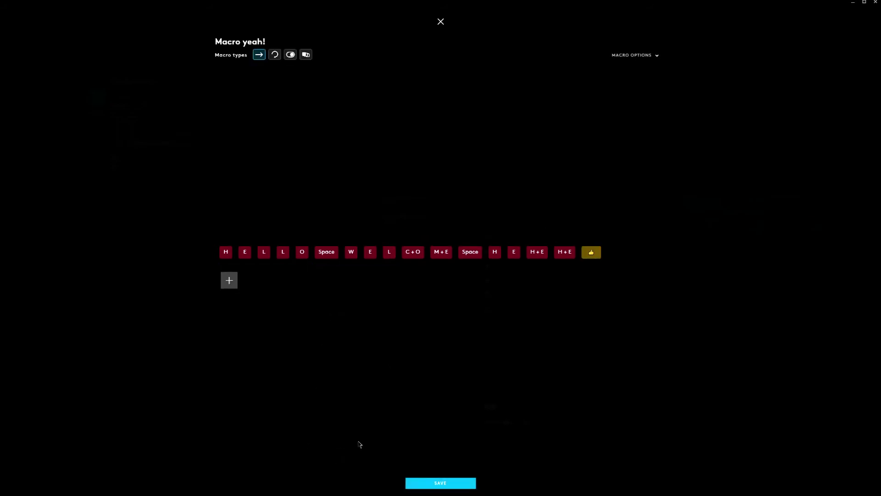
{"action": "left_click", "coordinate": [461, 486]}
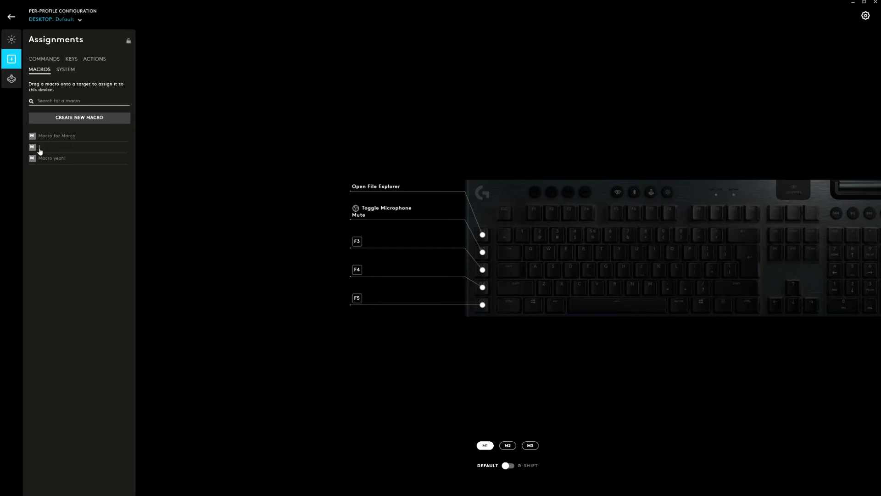
- Put Macro yeah! on G3 in M1, then review the M2 and M3 slot assignments
{"action": "left_click_drag", "start_coordinate": [43, 157], "coordinate": [359, 244]}
{"action": "type", "text": "hello welc"}
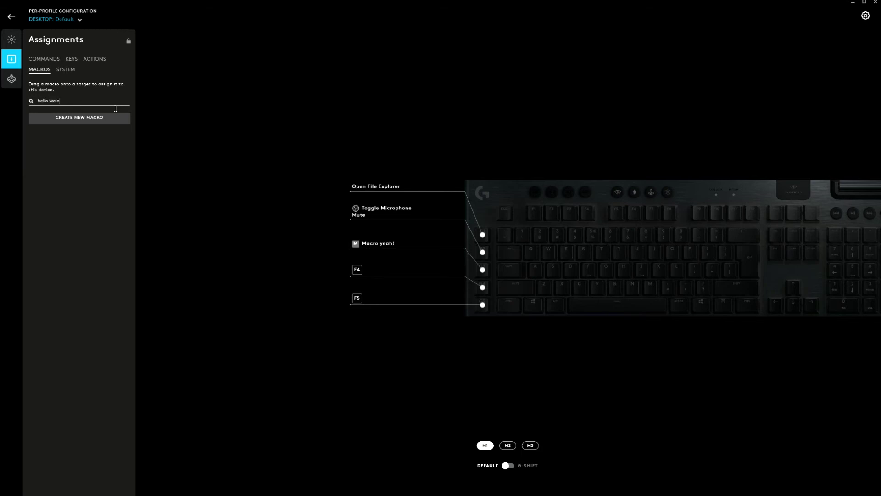
{"action": "type", "text": "ome hehehe👍"}
{"action": "left_click", "coordinate": [508, 445]}
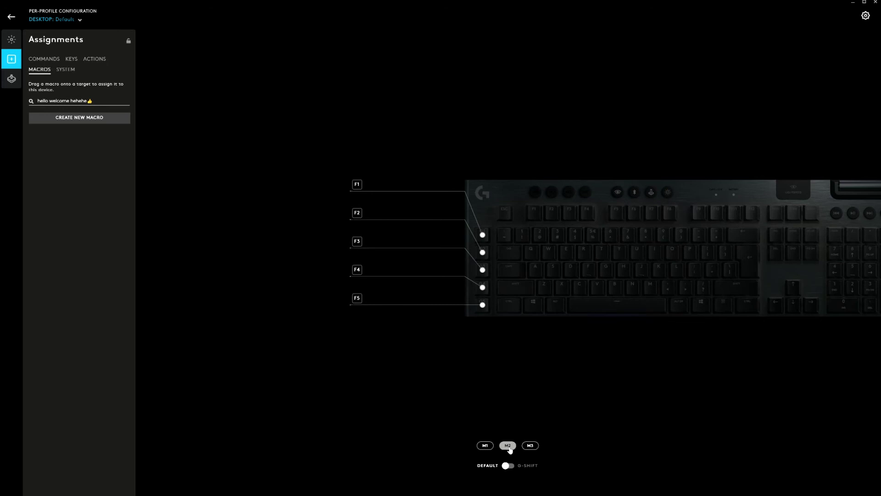
{"action": "left_click", "coordinate": [532, 446]}
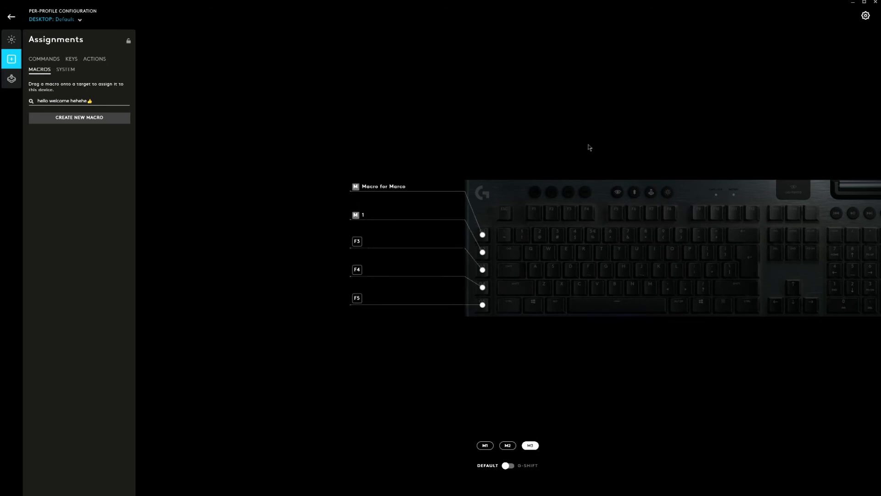
{"action": "left_click", "coordinate": [63, 69]}
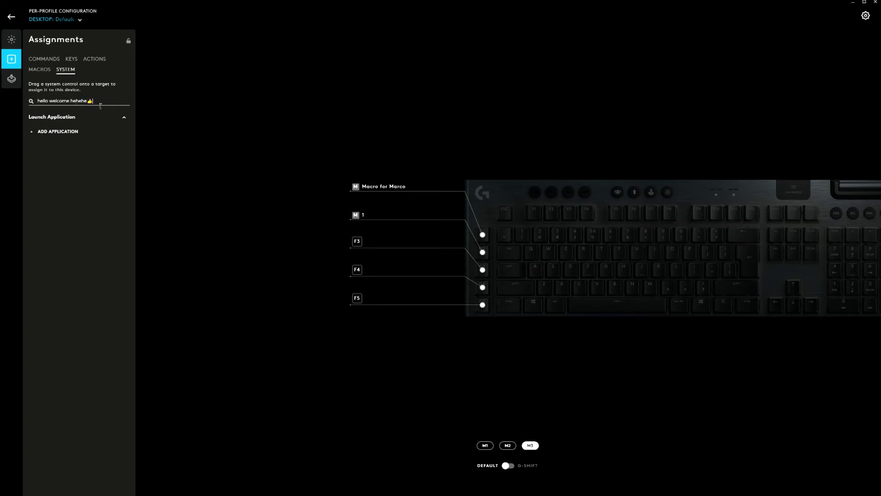
- Clear the leftover search text, scroll through the system controls, and go to G915 Game Mode
{"action": "key", "text": "ctrl+a"}
{"action": "key", "text": "BackSpace"}
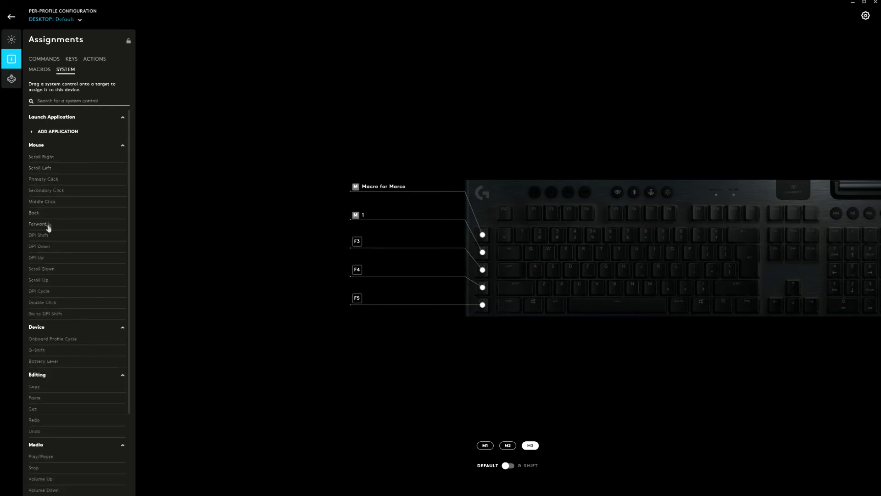
{"action": "scroll", "coordinate": [53, 289], "scroll_direction": "down", "scroll_amount": 2}
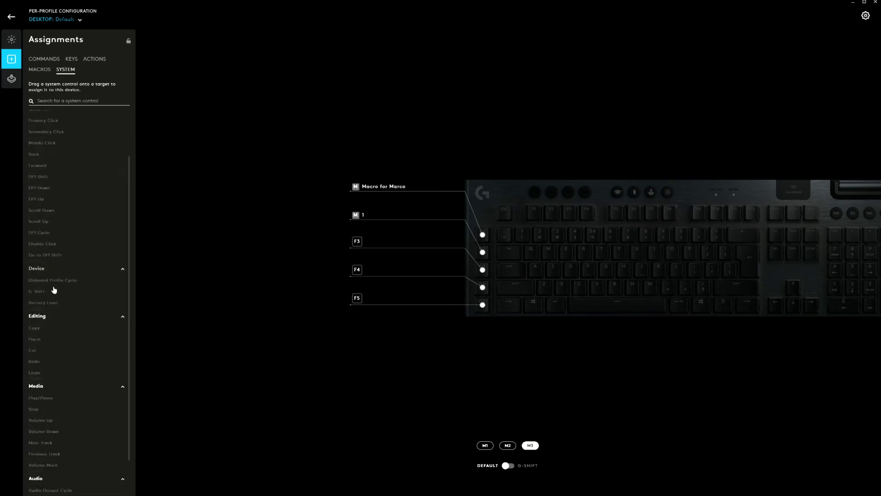
{"action": "scroll", "coordinate": [54, 290], "scroll_direction": "down", "scroll_amount": 2}
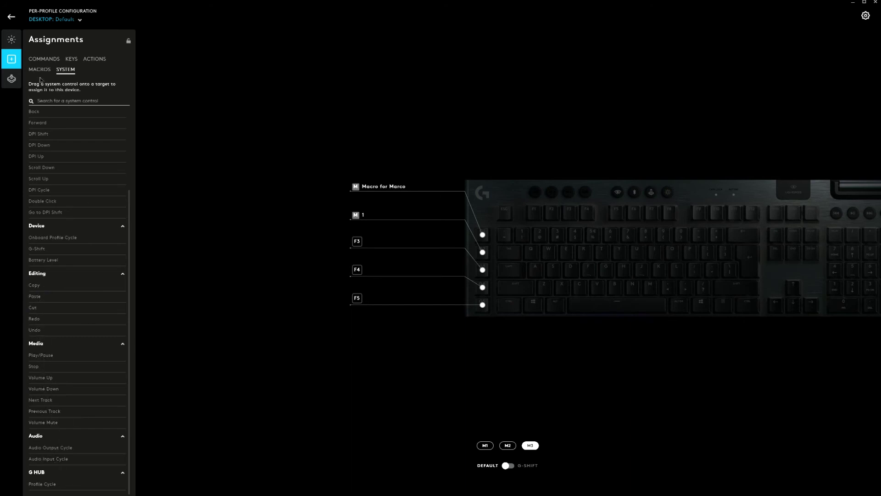
{"action": "left_click", "coordinate": [12, 79]}
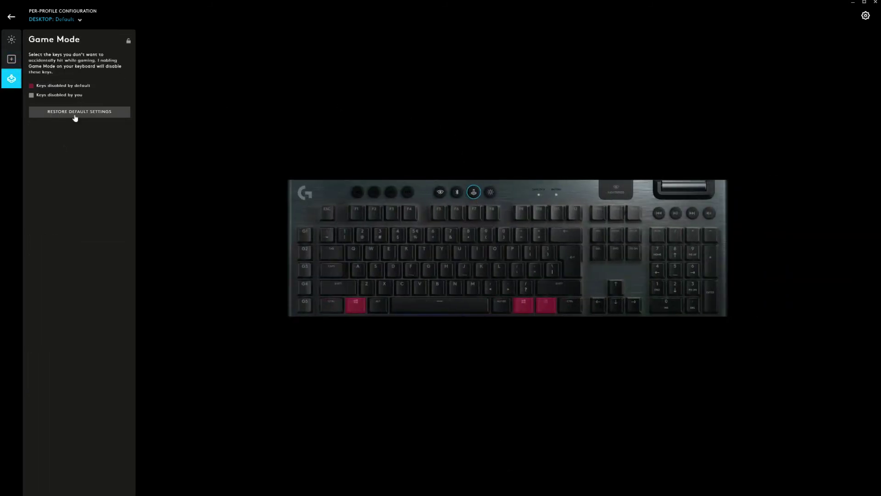
- Disable left Ctrl, Alt, Shift, Caps Lock, Tab, W, S, D, A and keys 1–4 in Game Mode
{"action": "left_click", "coordinate": [339, 308]}
{"action": "left_click", "coordinate": [377, 310]}
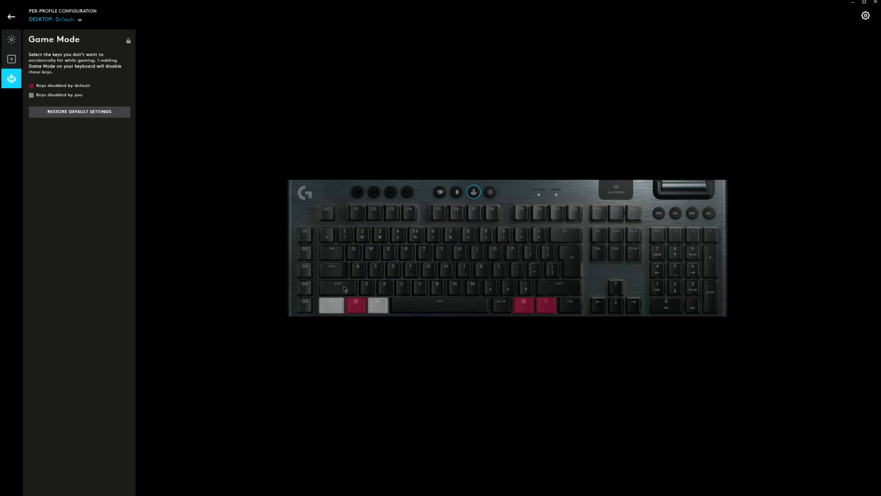
{"action": "left_click", "coordinate": [345, 288]}
{"action": "left_click", "coordinate": [334, 270]}
{"action": "left_click", "coordinate": [332, 253]}
{"action": "left_click", "coordinate": [371, 253]}
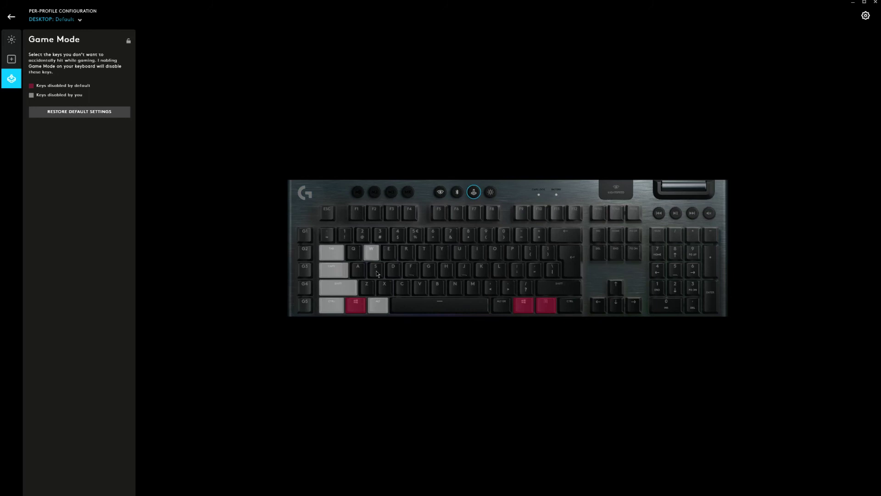
{"action": "left_click", "coordinate": [375, 270]}
{"action": "left_click", "coordinate": [393, 270]}
{"action": "left_click", "coordinate": [358, 270]}
{"action": "left_click", "coordinate": [344, 235]}
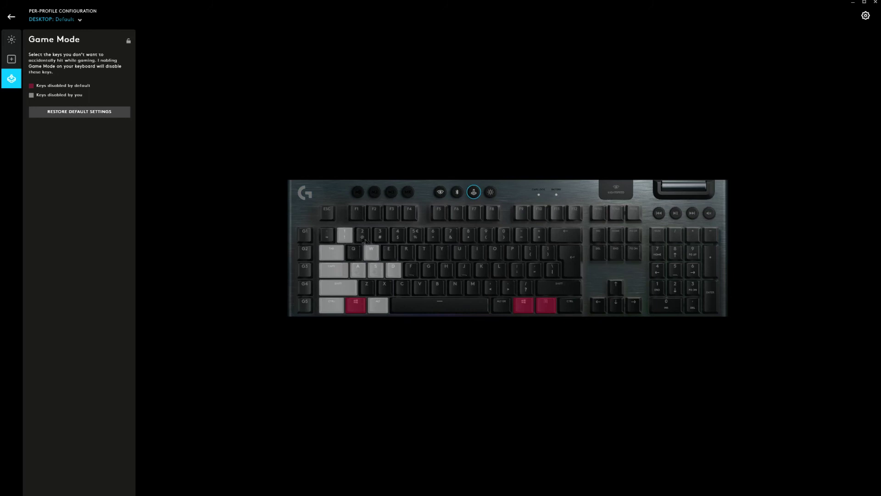
{"action": "left_click", "coordinate": [363, 236]}
{"action": "left_click", "coordinate": [380, 235]}
{"action": "left_click", "coordinate": [397, 235]}
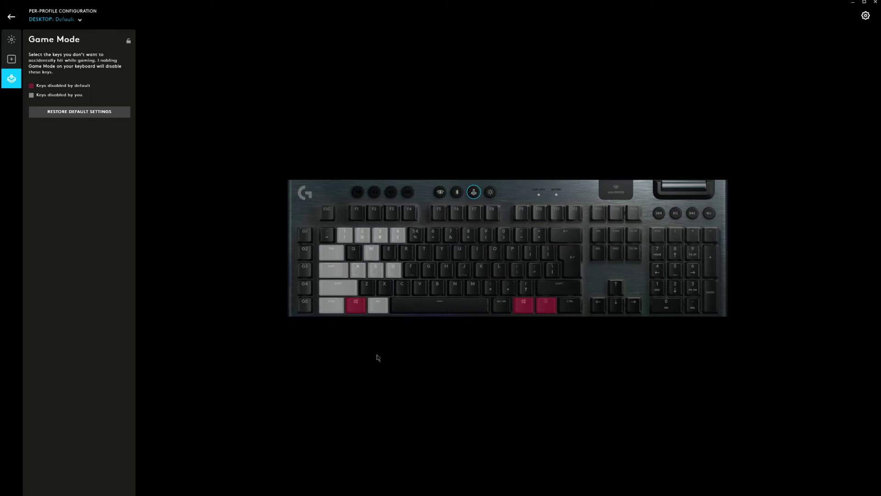
- Reset Game Mode to defaults, then paint the two lower letter rows red FF0000 in Freestyle
{"action": "left_click", "coordinate": [79, 112]}
{"action": "left_click", "coordinate": [12, 40]}
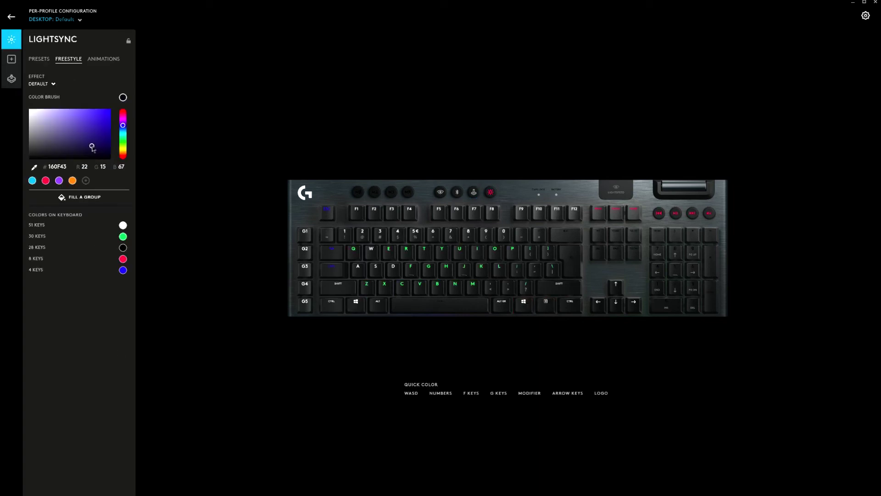
{"action": "left_click_drag", "start_coordinate": [128, 149], "coordinate": [128, 167]}
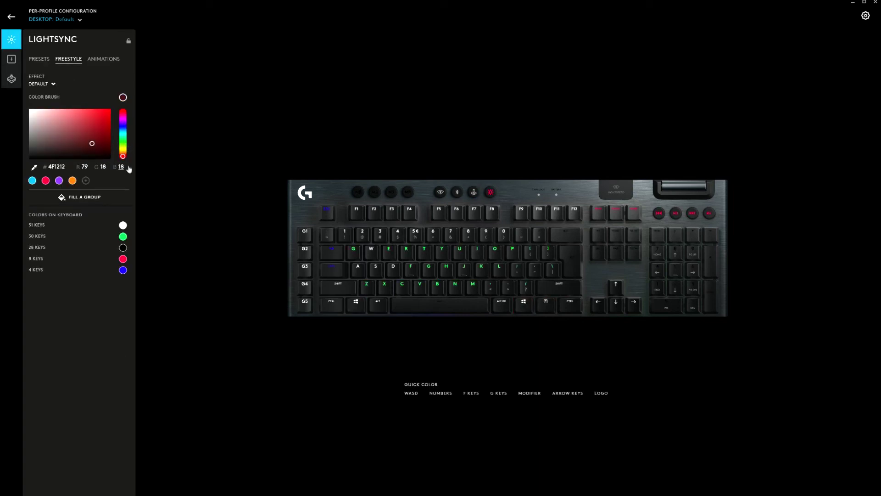
{"action": "left_click_drag", "start_coordinate": [110, 122], "coordinate": [110, 109]}
{"action": "left_click", "coordinate": [386, 287]}
{"action": "left_click", "coordinate": [401, 288]}
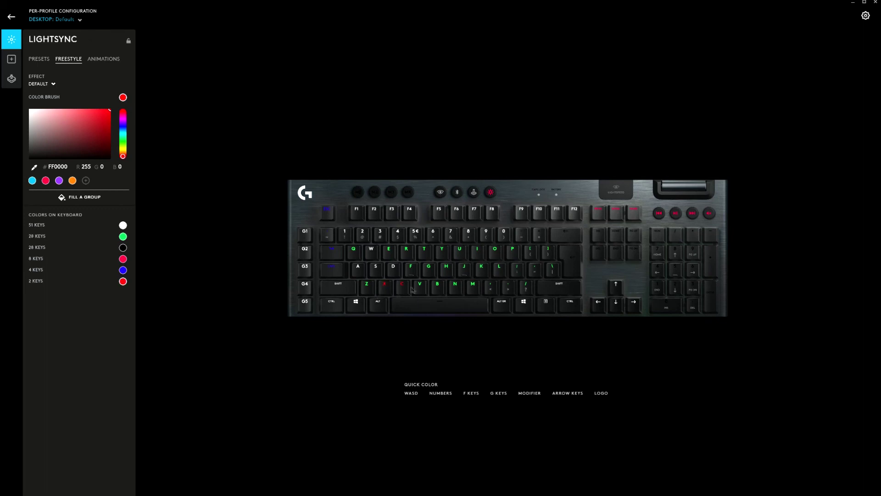
{"action": "left_click", "coordinate": [437, 288]}
{"action": "left_click", "coordinate": [419, 289]}
{"action": "left_click", "coordinate": [455, 288]}
{"action": "left_click_drag", "start_coordinate": [361, 271], "coordinate": [510, 297]}
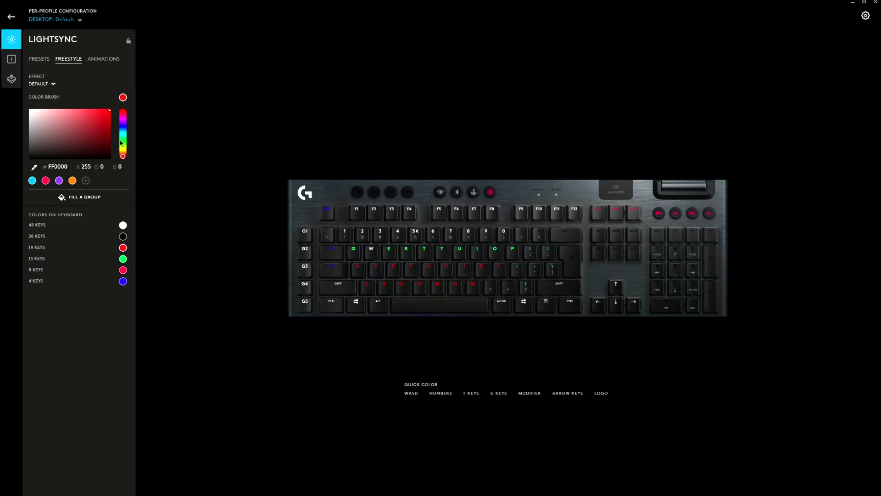
- Paint Esc and the number row cyan, F1–F12 blue 0014FF, and G1–G5 green 24FF00
{"action": "left_click", "coordinate": [123, 135]}
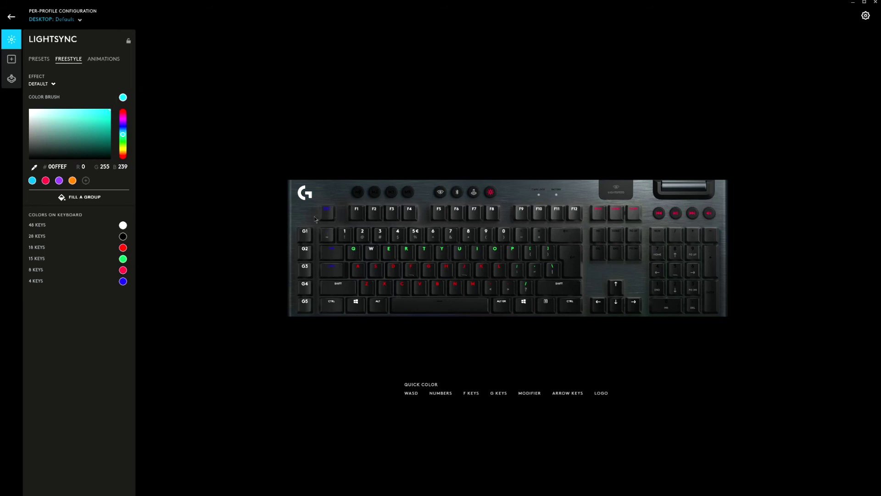
{"action": "mouse_move", "coordinate": [332, 223]}
{"action": "left_mouse_down"}
{"action": "mouse_move", "coordinate": [355, 246]}
{"action": "mouse_move", "coordinate": [513, 249]}
{"action": "left_mouse_up"}
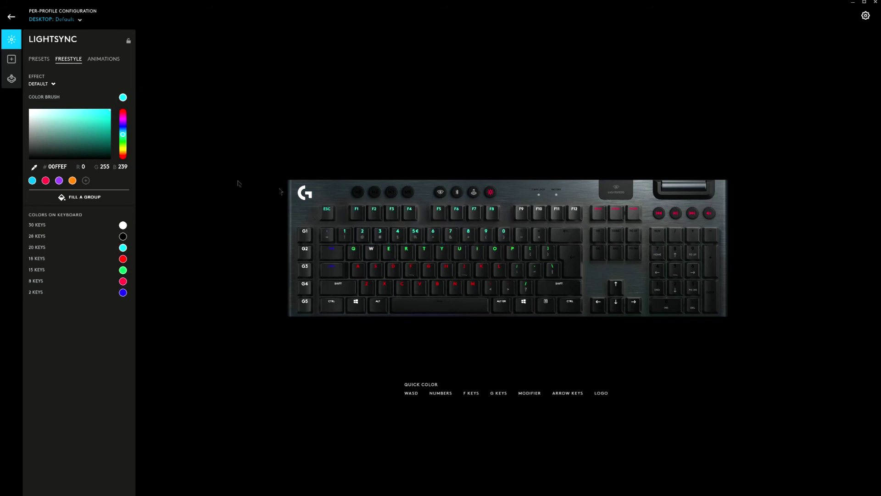
{"action": "left_click", "coordinate": [123, 127]}
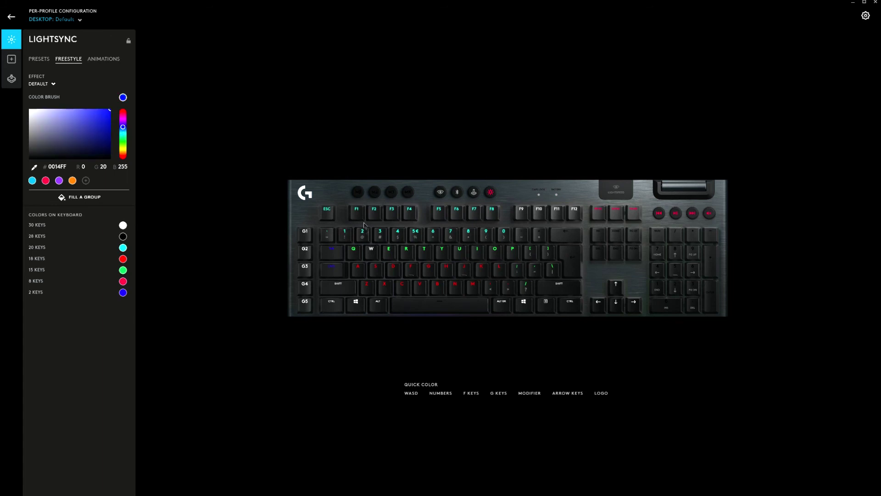
{"action": "mouse_move", "coordinate": [362, 222]}
{"action": "left_mouse_down"}
{"action": "mouse_move", "coordinate": [533, 216]}
{"action": "mouse_move", "coordinate": [581, 225]}
{"action": "left_mouse_up"}
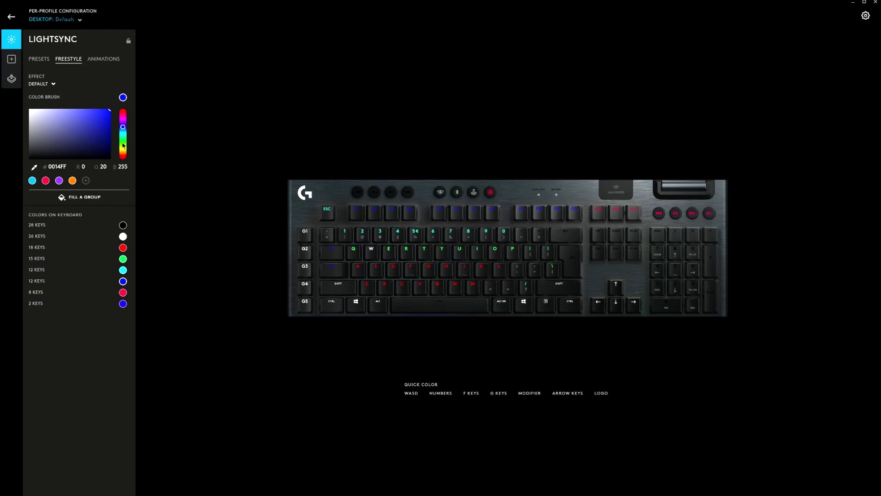
{"action": "left_click", "coordinate": [123, 142]}
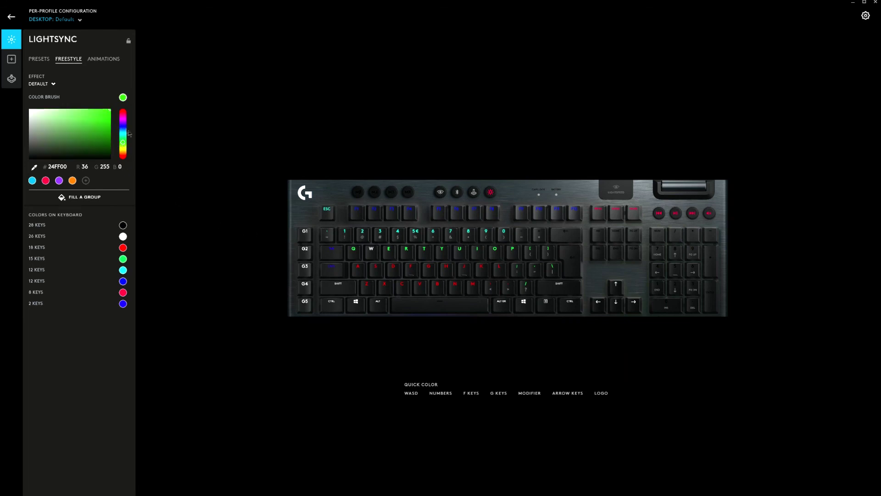
{"action": "left_click_drag", "start_coordinate": [302, 221], "coordinate": [314, 326]}
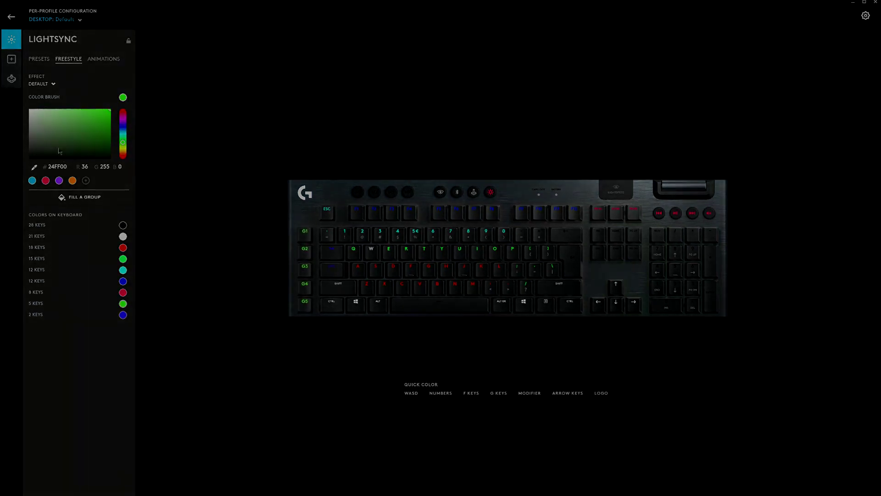